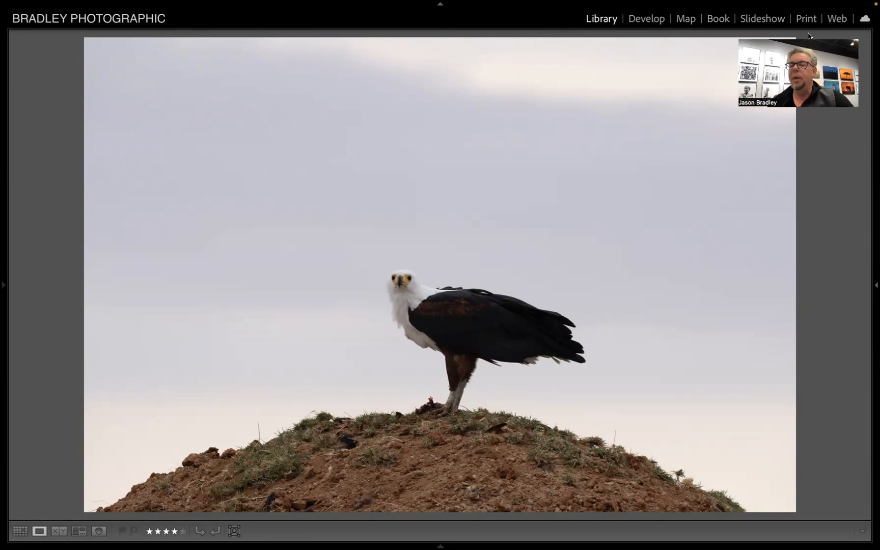
# Step: Reveal the histogram and metadata panels, and compare the original eagle photo with its edited version
pyautogui.click(875, 286)
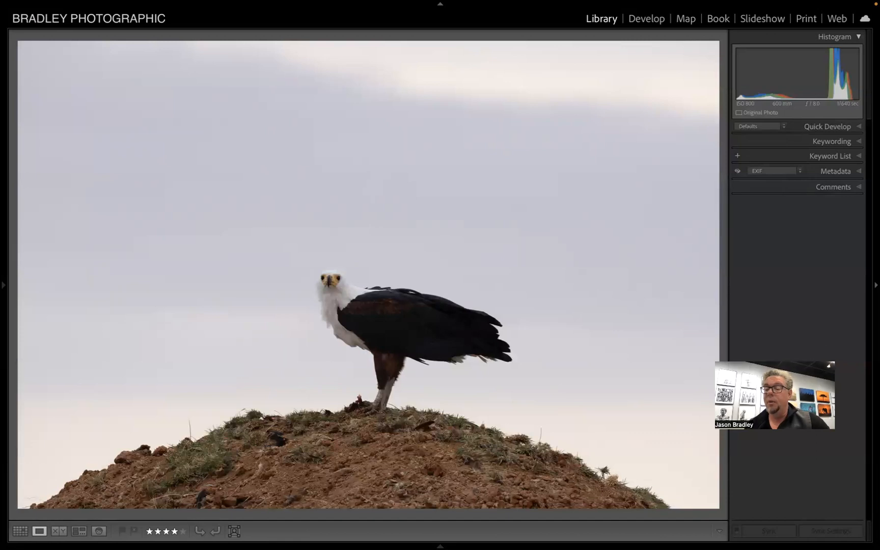
pyautogui.moveTo(795, 375); pyautogui.dragTo(818, 399)
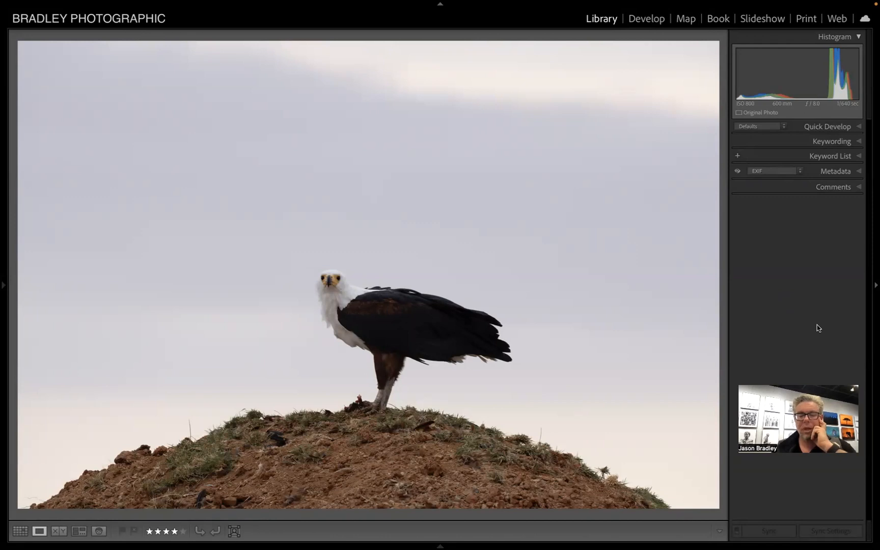
pyautogui.press('Right')
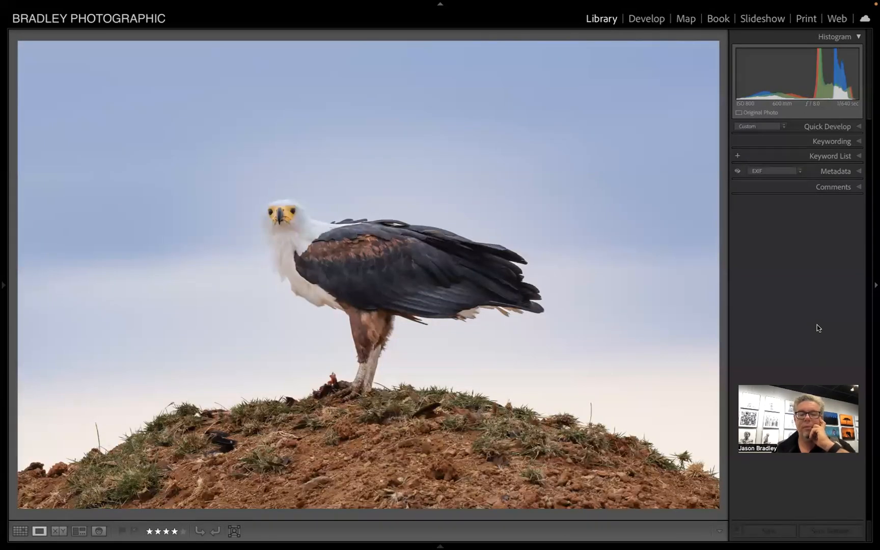
pyautogui.press('Right')
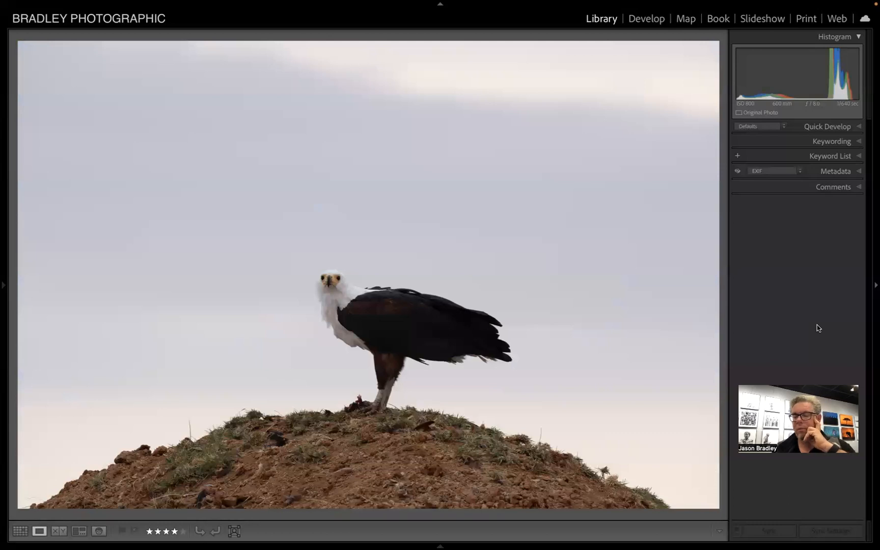
pyautogui.press('Left')
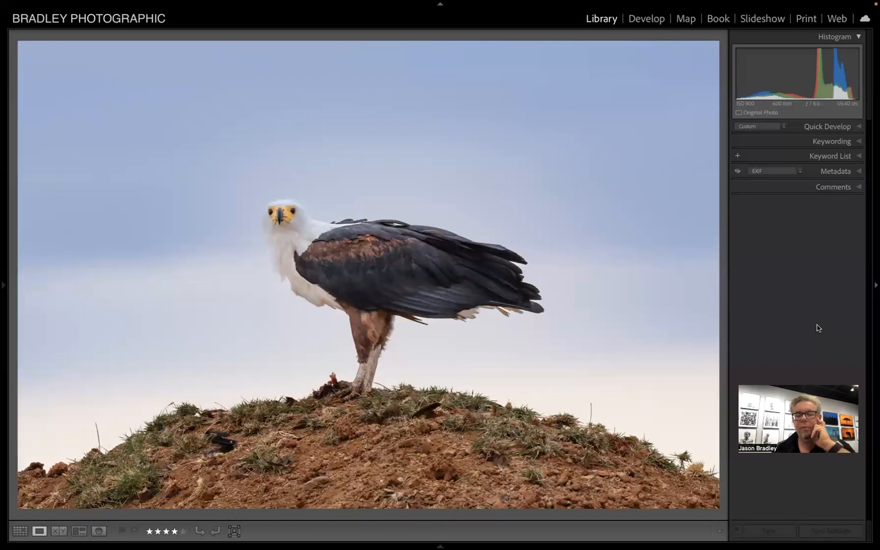
pyautogui.press('Left')
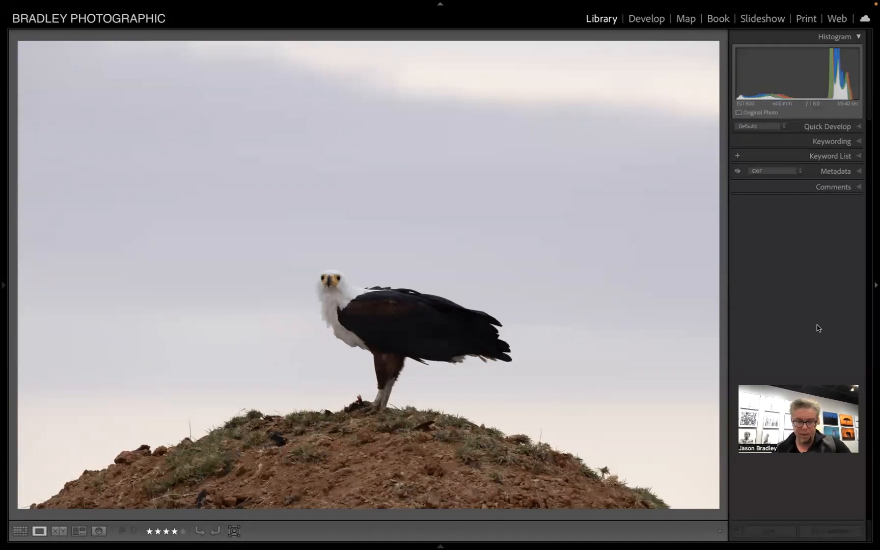
pyautogui.press('Right')
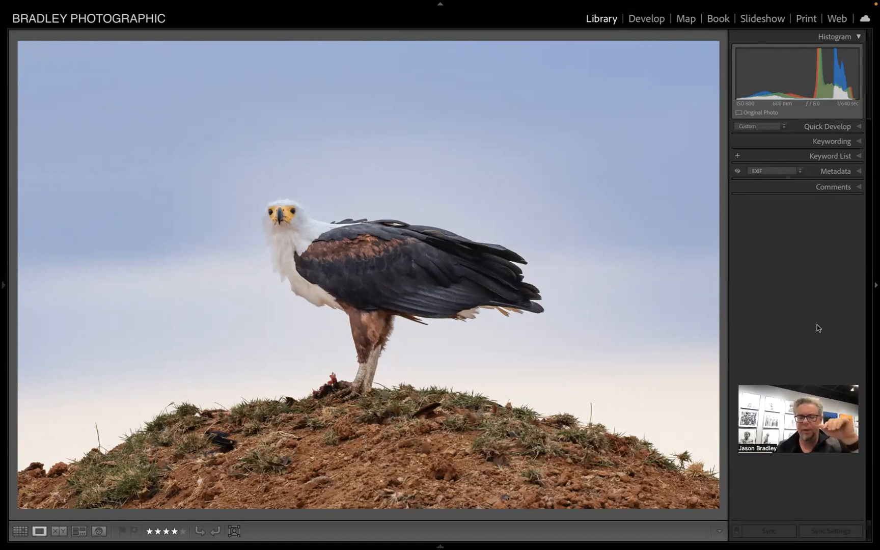
# Step: Compare the original color wildebeest photo with its black-and-white edit
pyautogui.press('Right')
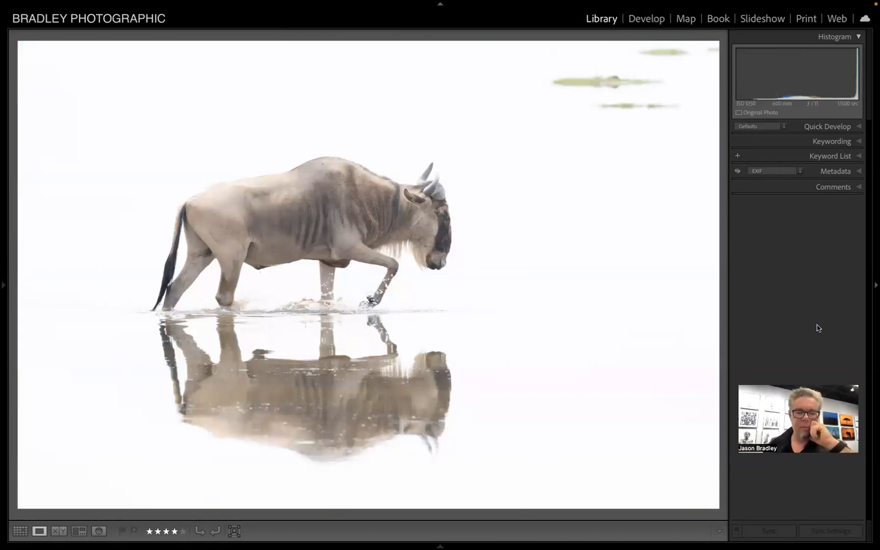
pyautogui.press('Right')
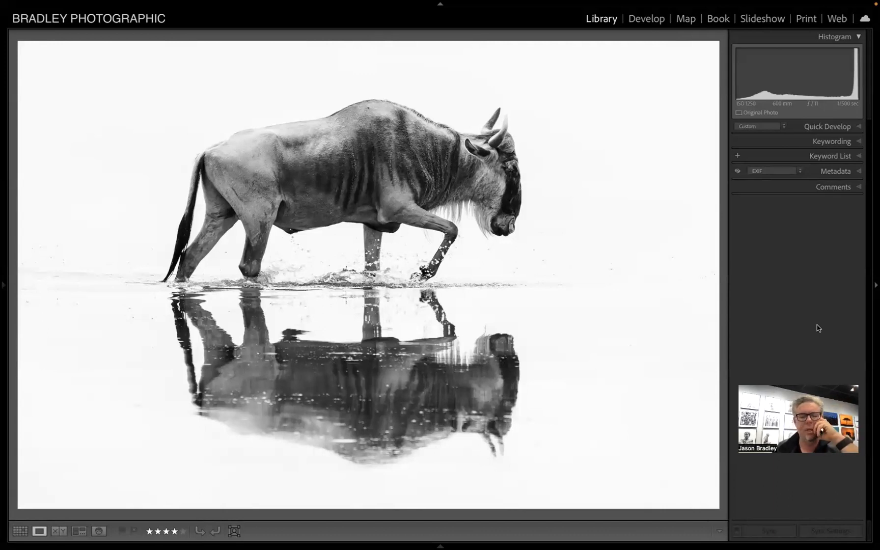
pyautogui.press('Right')
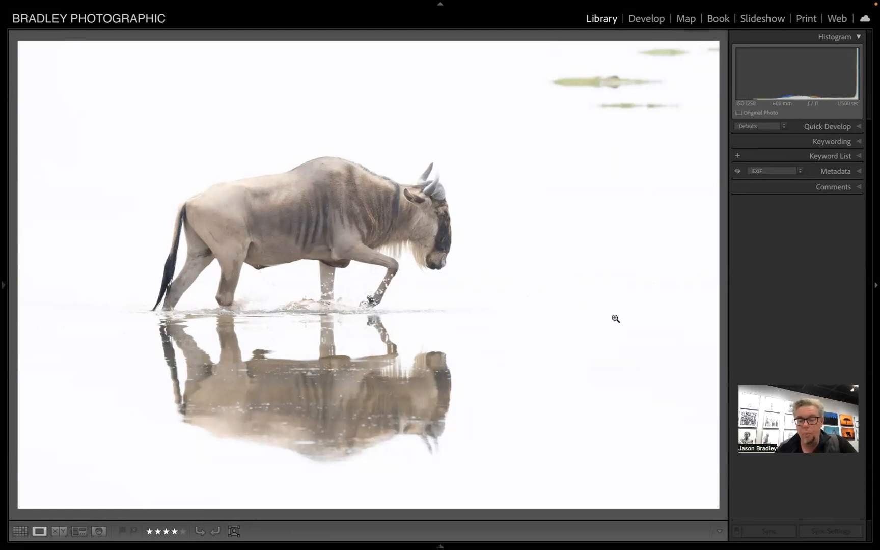
pyautogui.press('Right')
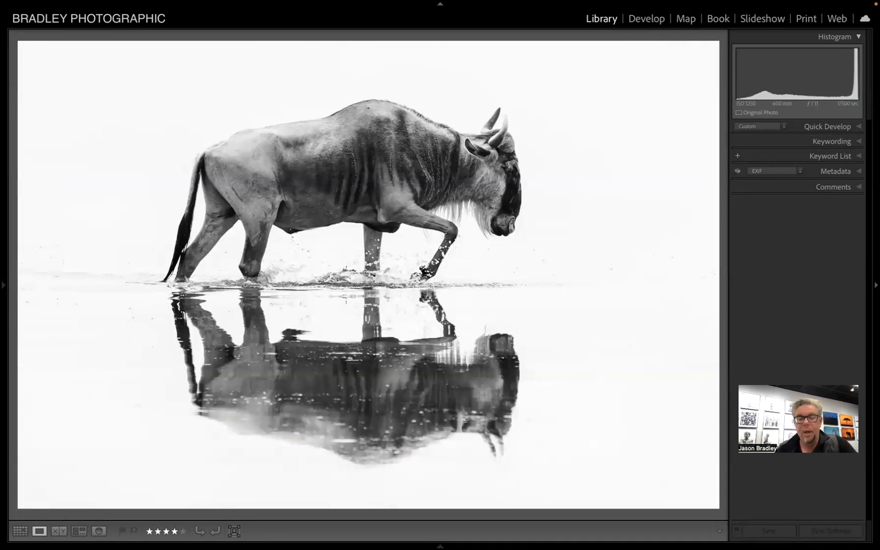
pyautogui.press('Right')
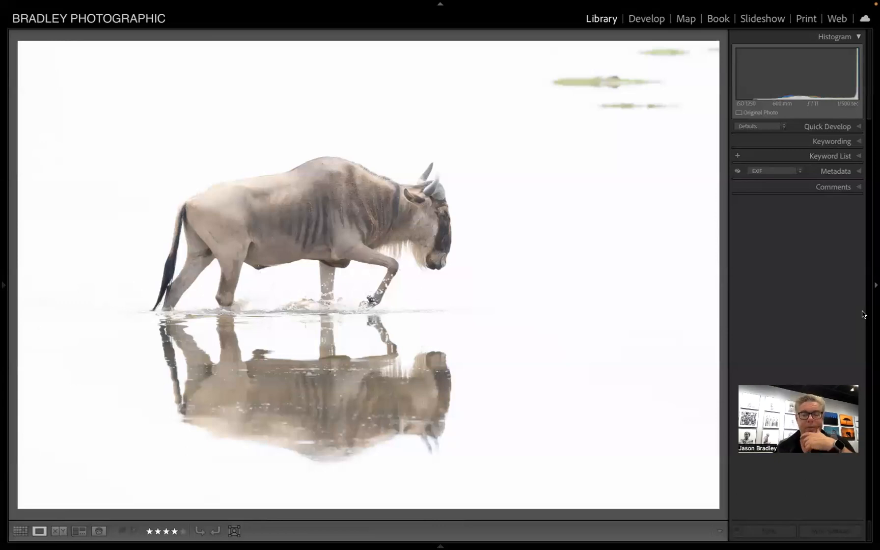
pyautogui.press('Right')
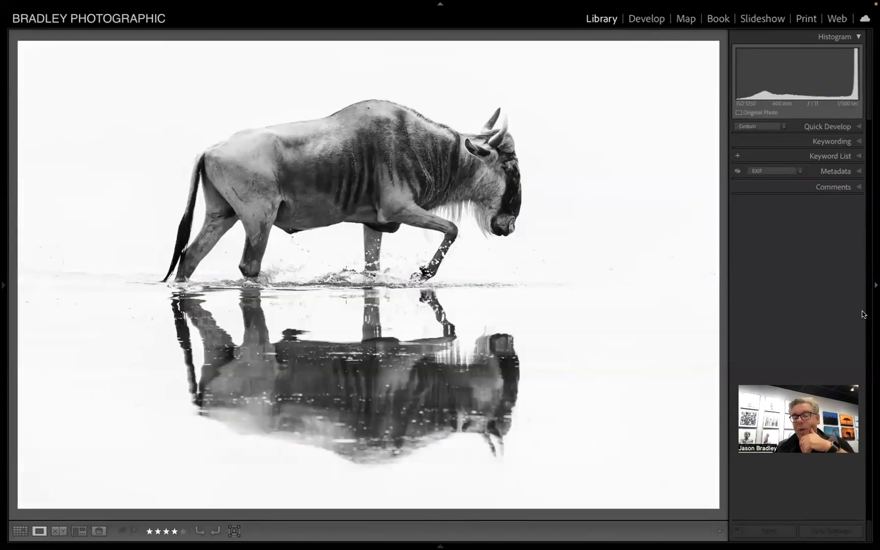
# Step: Compare the original breaching whale photo with its edit, inspecting the splash area beside the tail up close
pyautogui.press('Right')
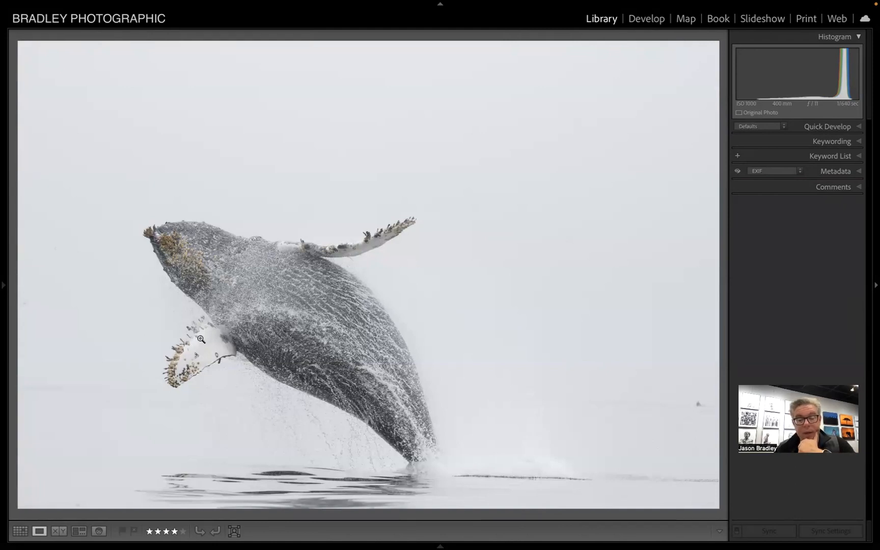
pyautogui.press('Right')
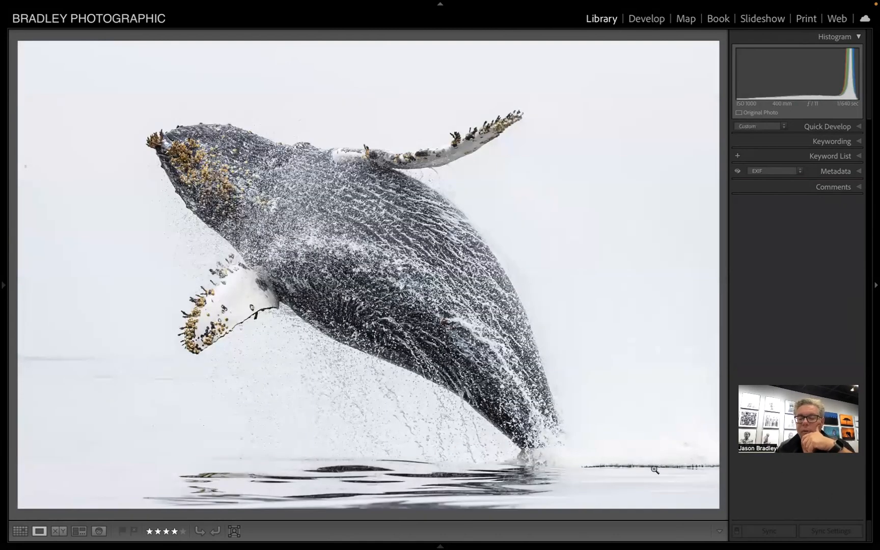
pyautogui.click(636, 447)
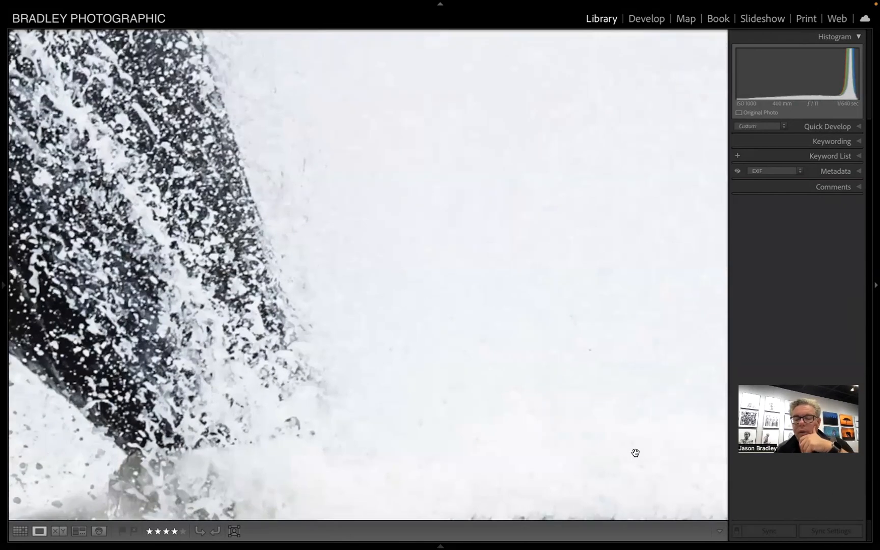
pyautogui.moveTo(634, 452); pyautogui.dragTo(451, 261)
pyautogui.click(454, 264)
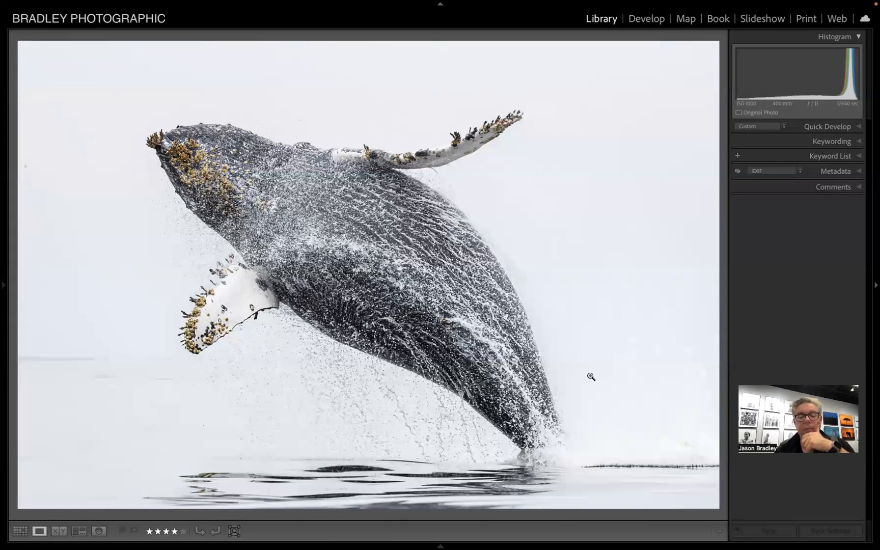
# Step: Compare the blurred seascape's original with its edit, and examine their Basic adjustments in the Develop module
pyautogui.press('Right')
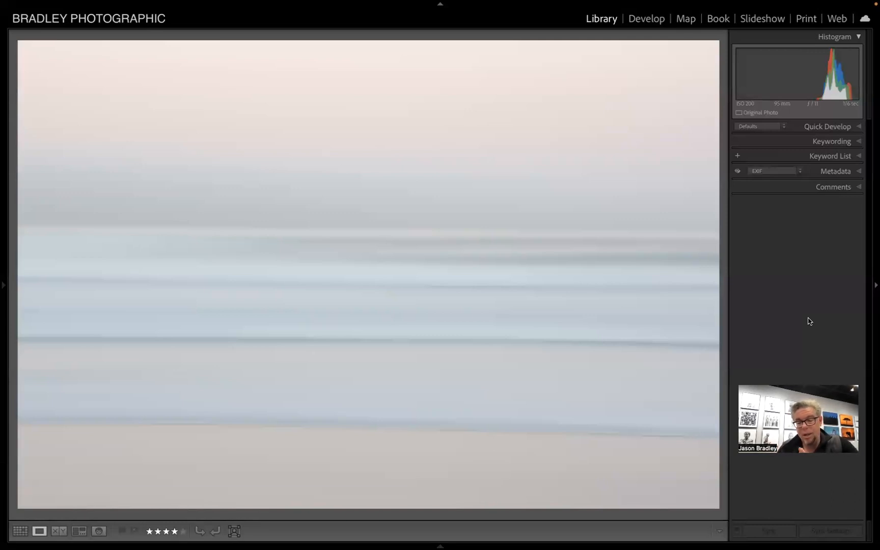
pyautogui.press('Right')
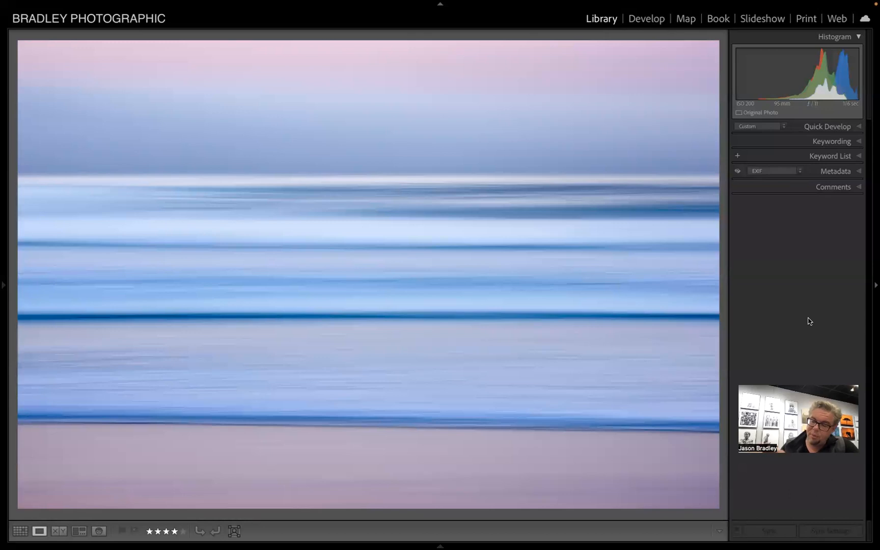
pyautogui.press('Right')
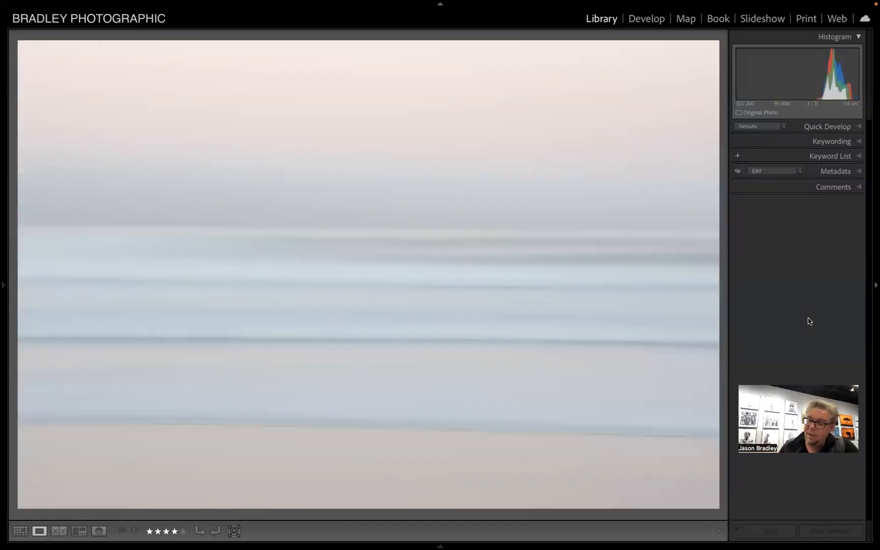
pyautogui.press('d')
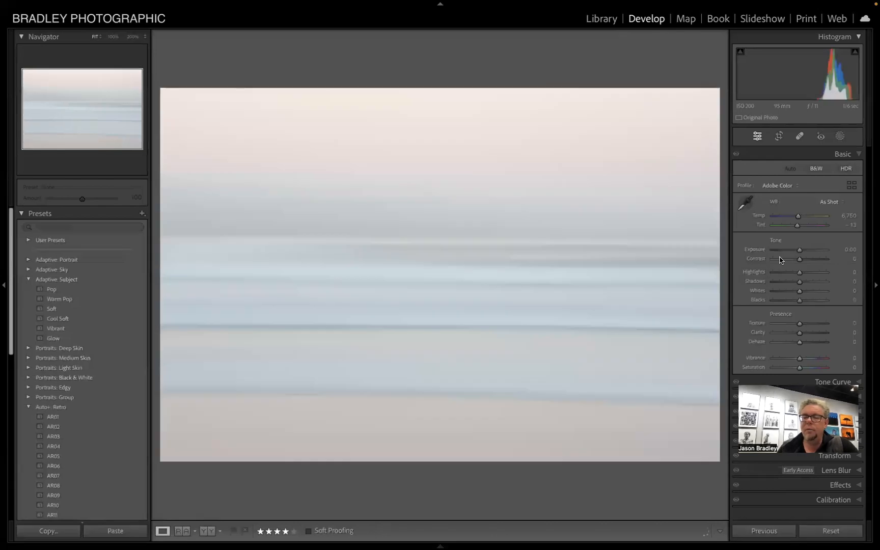
pyautogui.moveTo(797, 253); pyautogui.dragTo(805, 225)
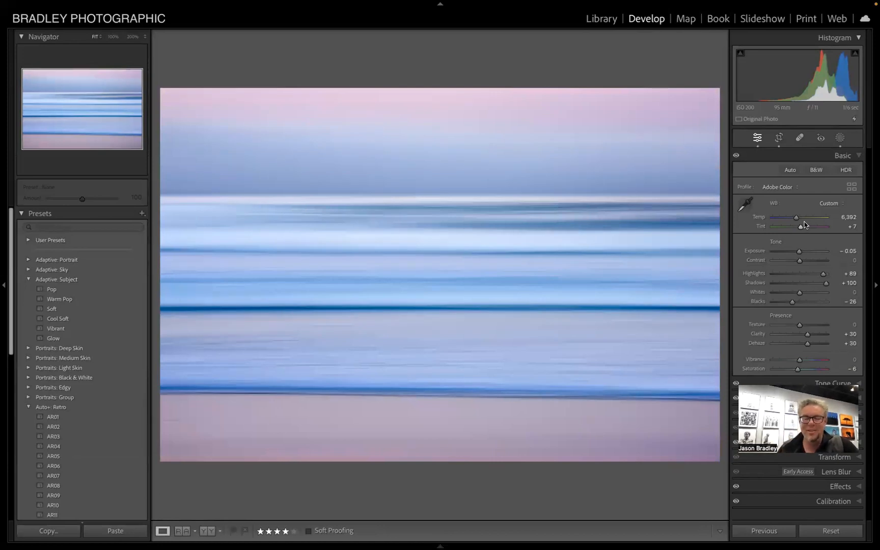
# Step: Go to the edited dark version of the Half Dome photo and set its Exposure to -2.25
pyautogui.press('Right')
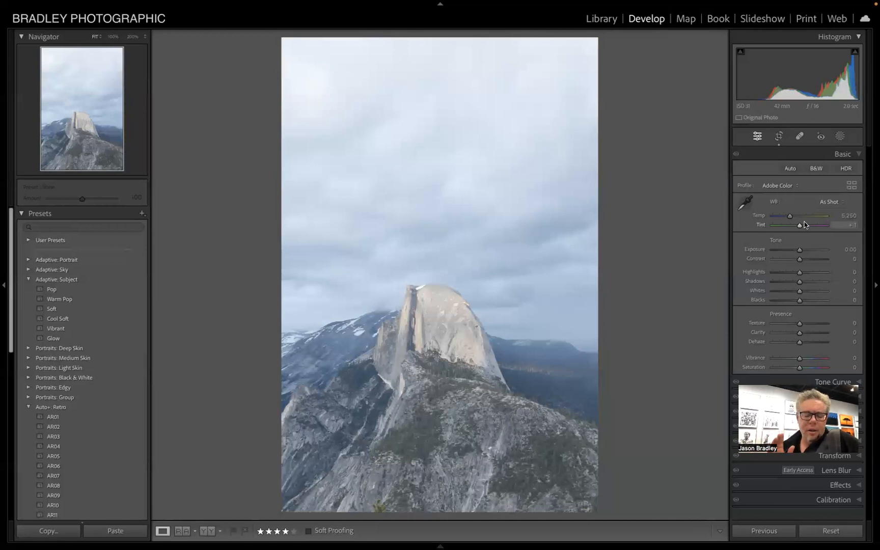
pyautogui.press('Right')
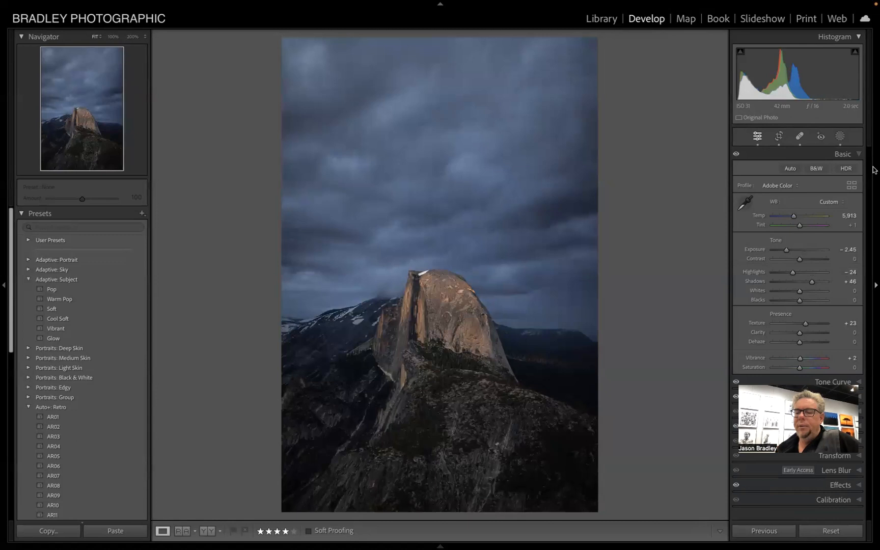
pyautogui.click(844, 249)
pyautogui.press('Up')
pyautogui.press('Up')
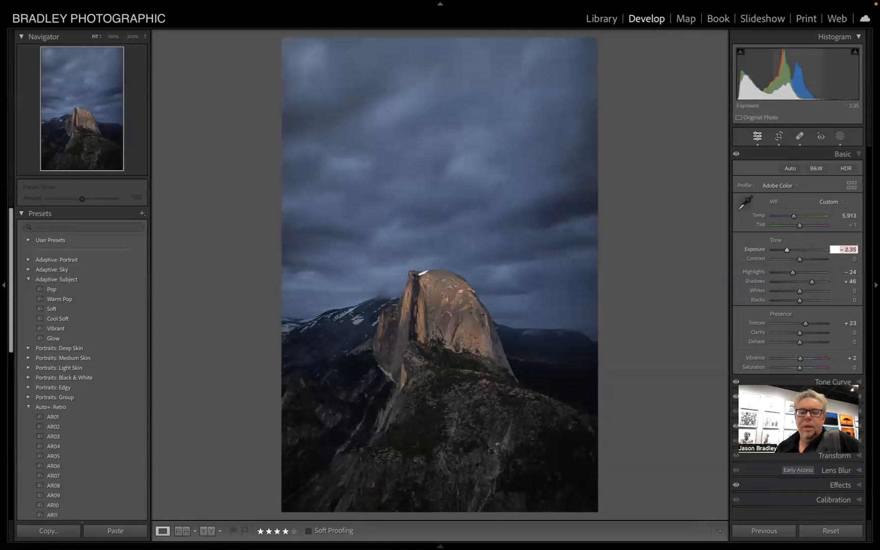
pyautogui.press('Return')
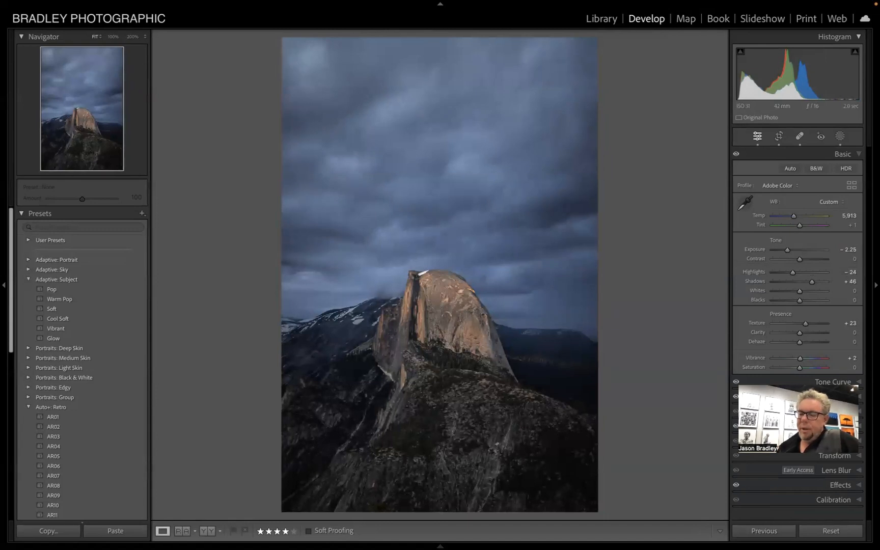
# Step: Compare the Half Dome edit with its original, and view the edit with Lights Out blacking out the interface
pyautogui.press('Right')
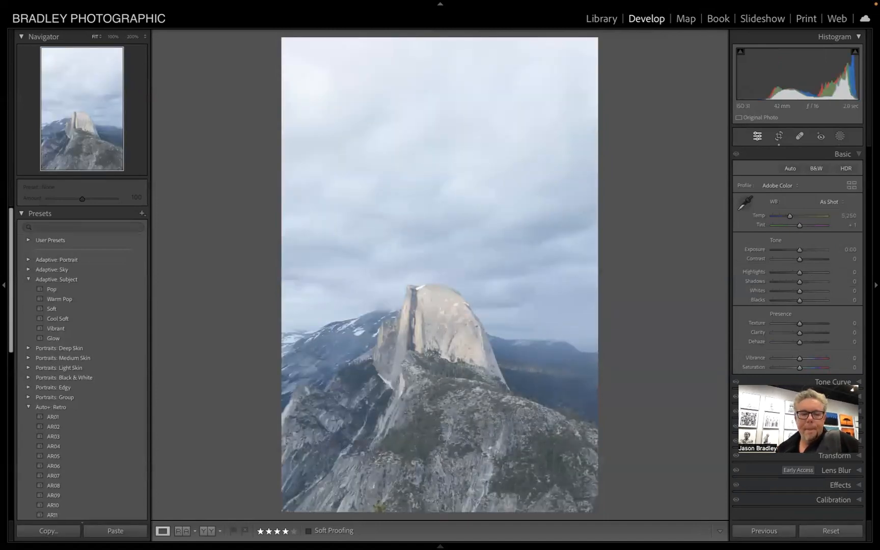
pyautogui.press('Left')
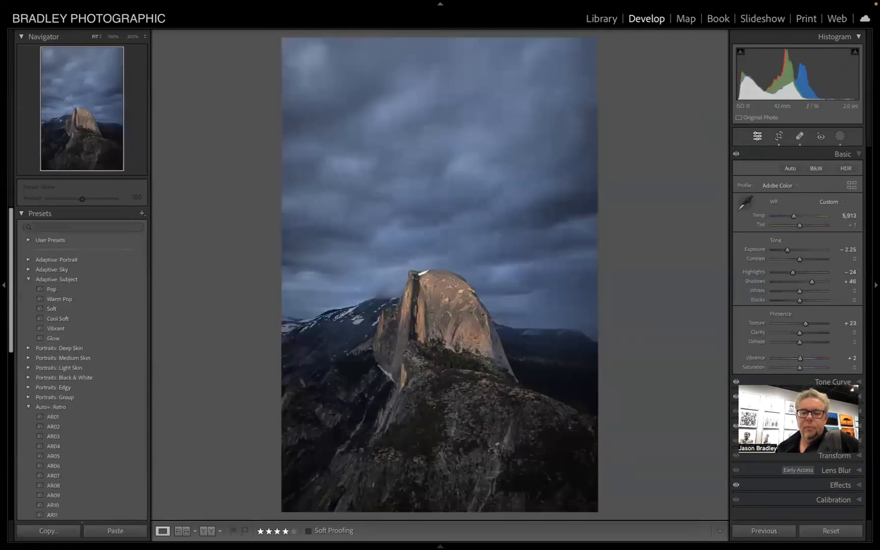
pyautogui.press('l')
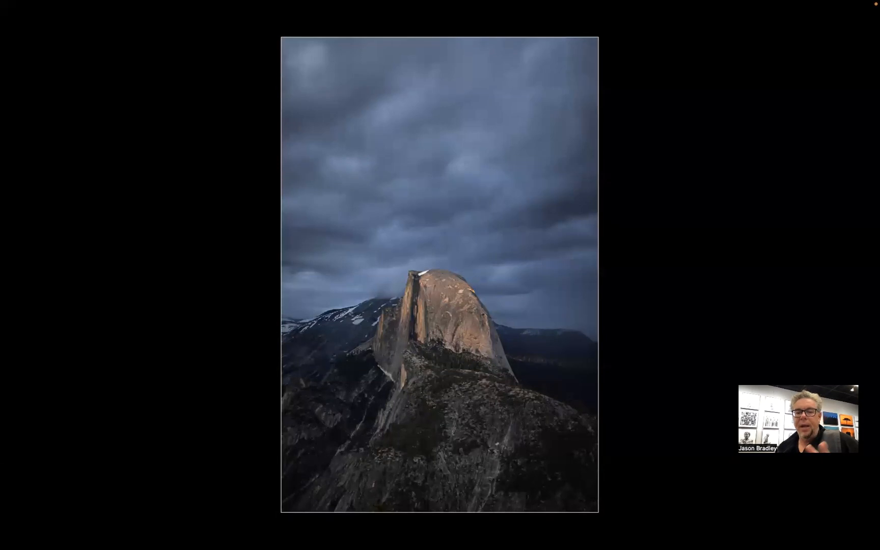
pyautogui.press('l')
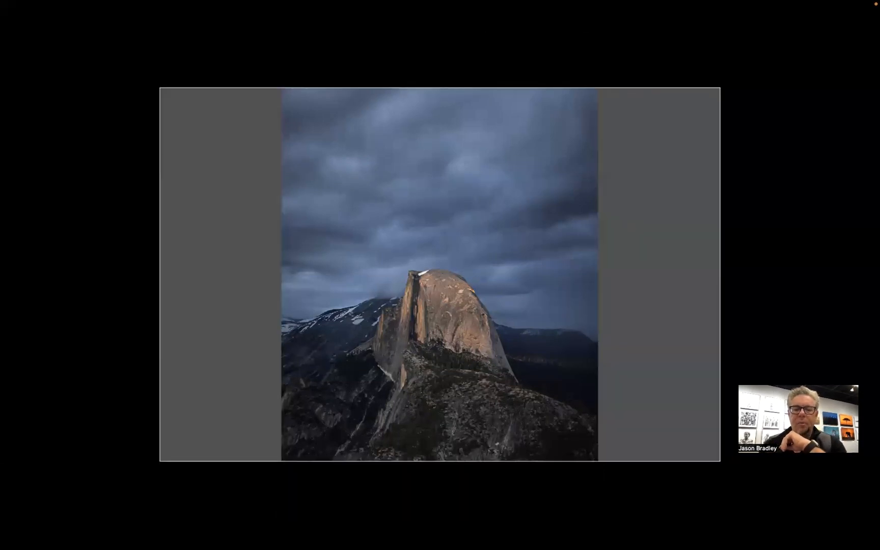
# Step: Review the blue valley photo, both versions of the silhouetted basket carriers, and the jellyfish photo in Lights Out
pyautogui.press('Right')
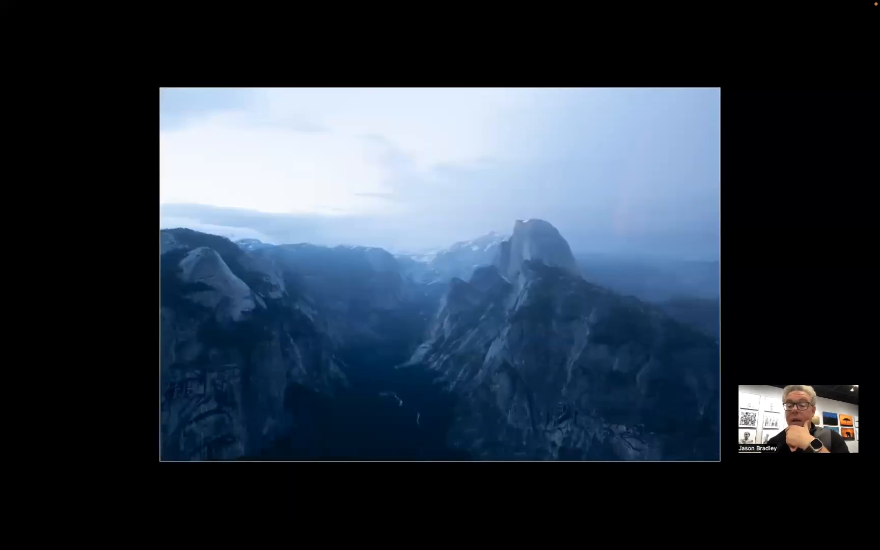
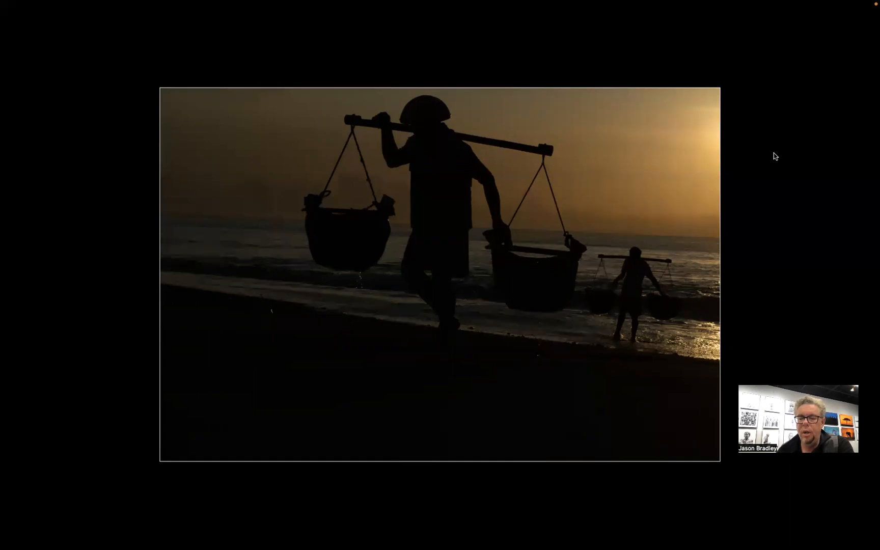
pyautogui.press('Right')
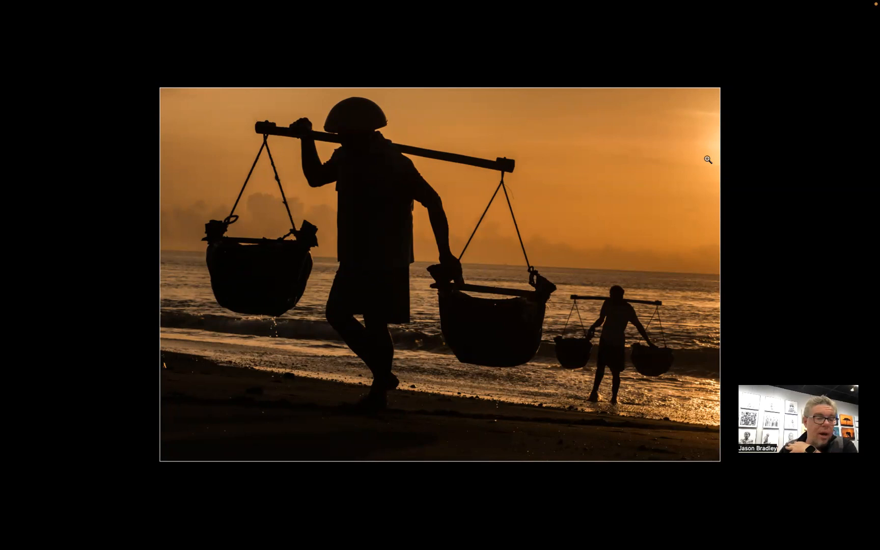
pyautogui.press('Right')
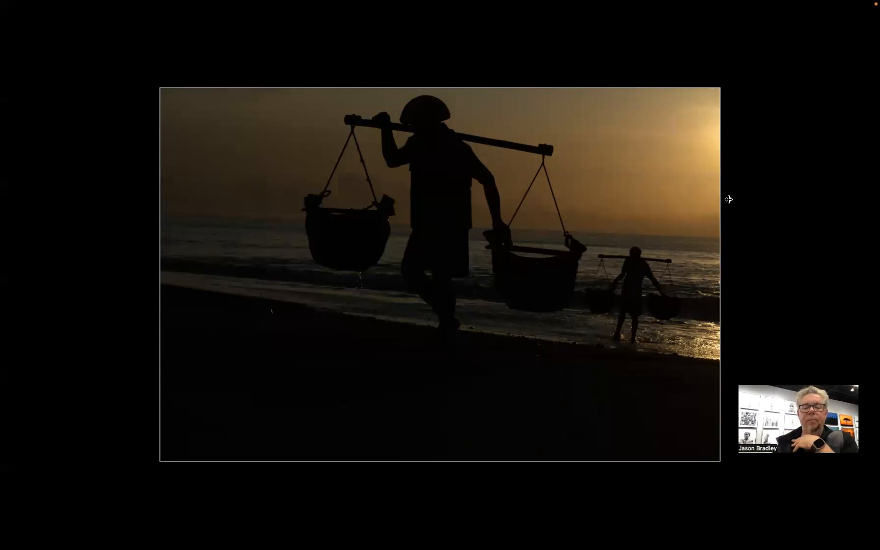
pyautogui.press('Right')
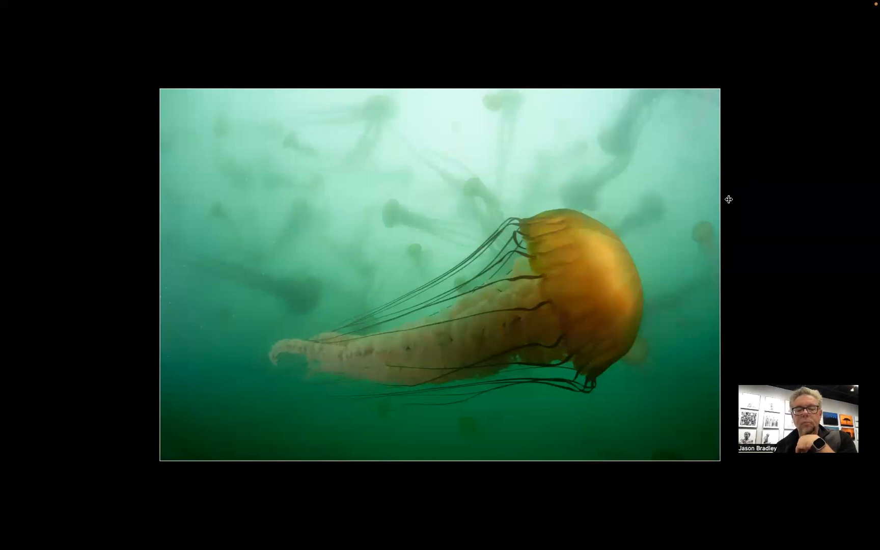
# Step: Review the jellyfish edit, both versions of the docked boat, the foggy bridge and the drinking lion, and the rocky seascape original in Lights Out
pyautogui.press('\\')
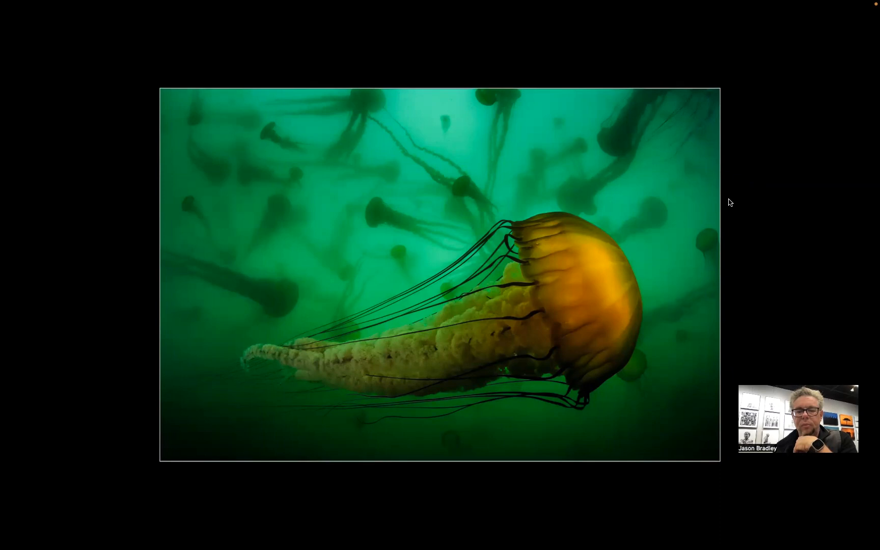
pyautogui.press('Right')
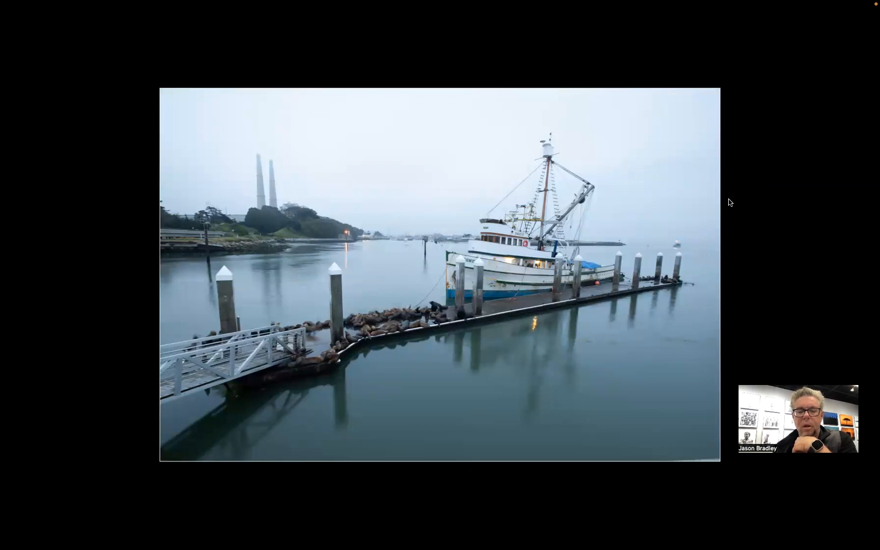
pyautogui.press('Right')
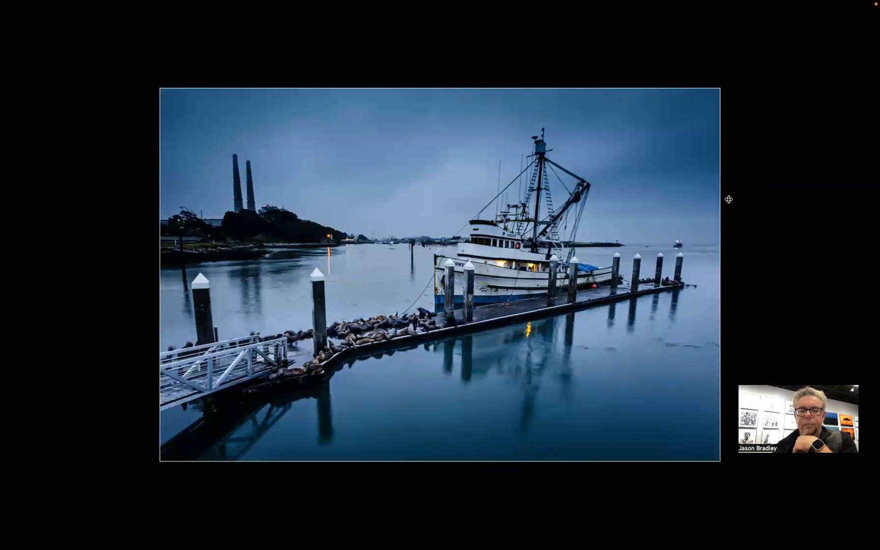
pyautogui.press('Right')
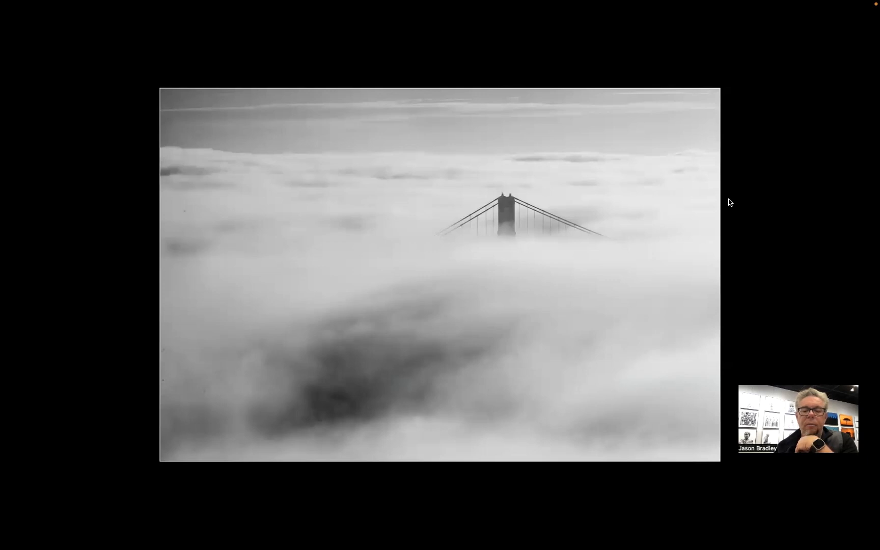
pyautogui.press('Right')
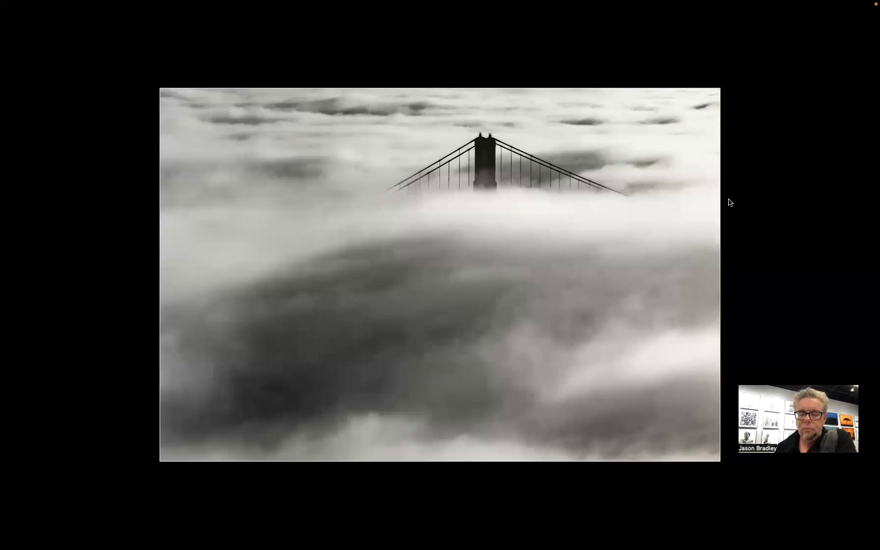
pyautogui.press('Right')
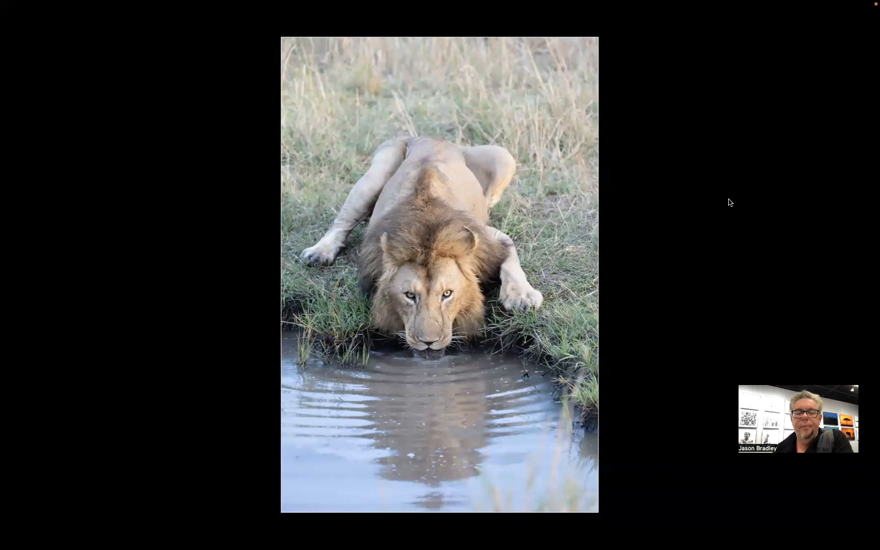
pyautogui.press('Right')
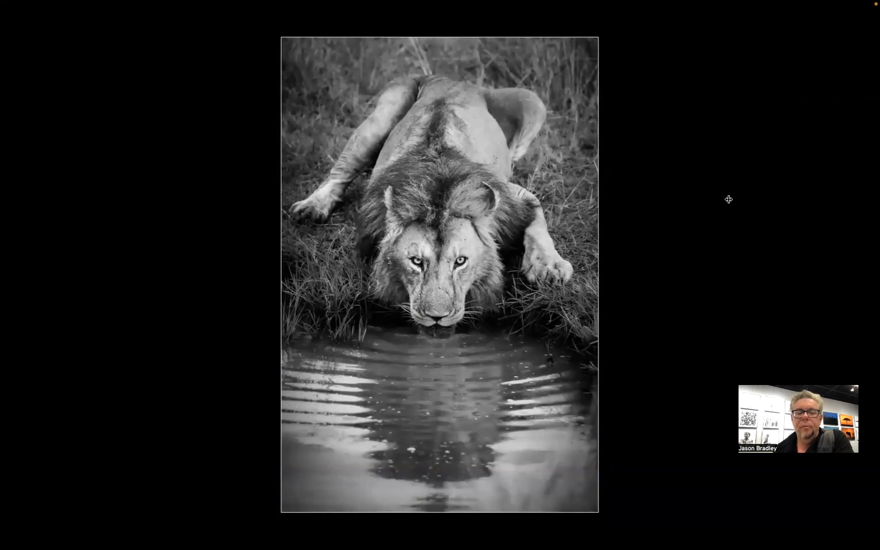
pyautogui.press('Right')
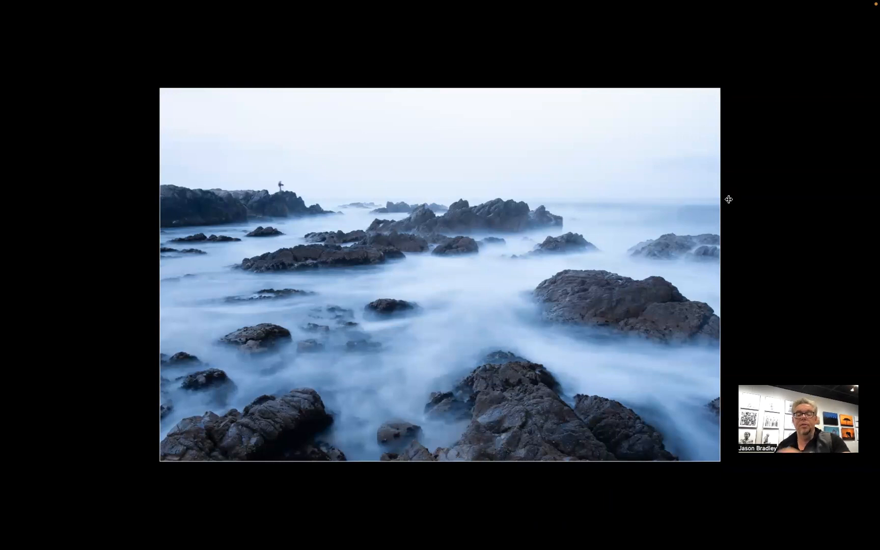
# Step: Exit Lights Out, hide the presets side panel, and compare the rocky seascape's original and edit with their Basic adjustments
pyautogui.press('l')
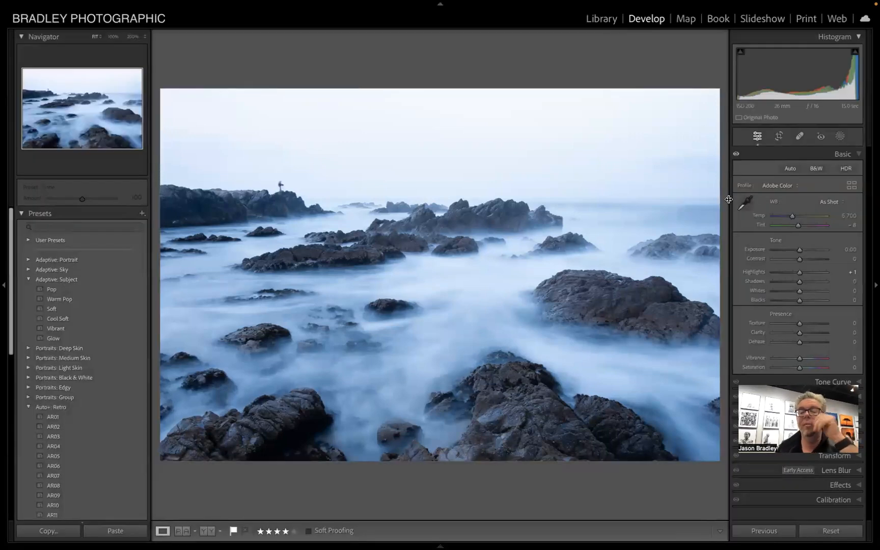
pyautogui.click(3, 287)
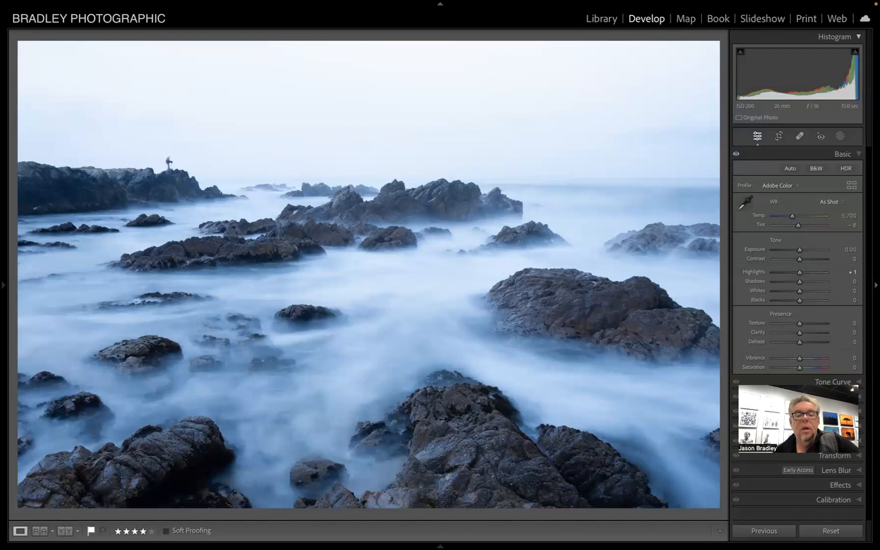
pyautogui.hotkey('ctrl', 'alt', 'v')
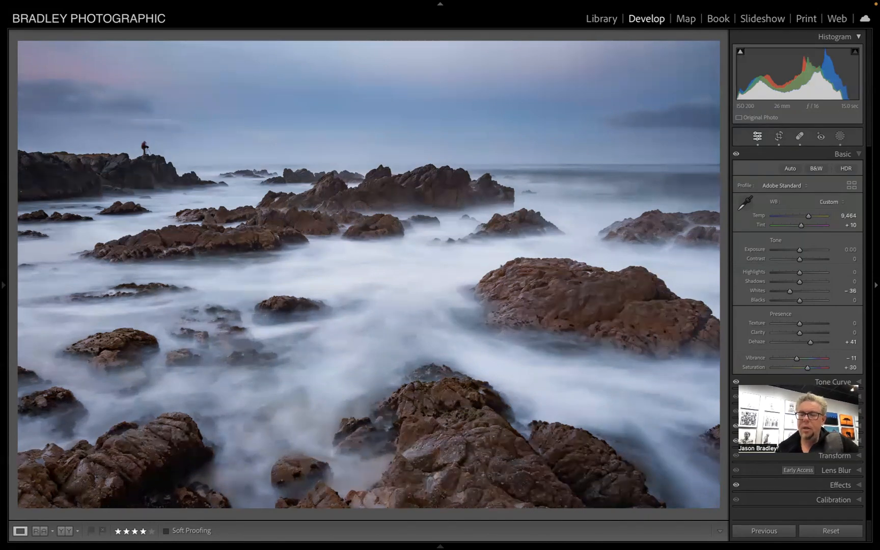
pyautogui.press('Right')
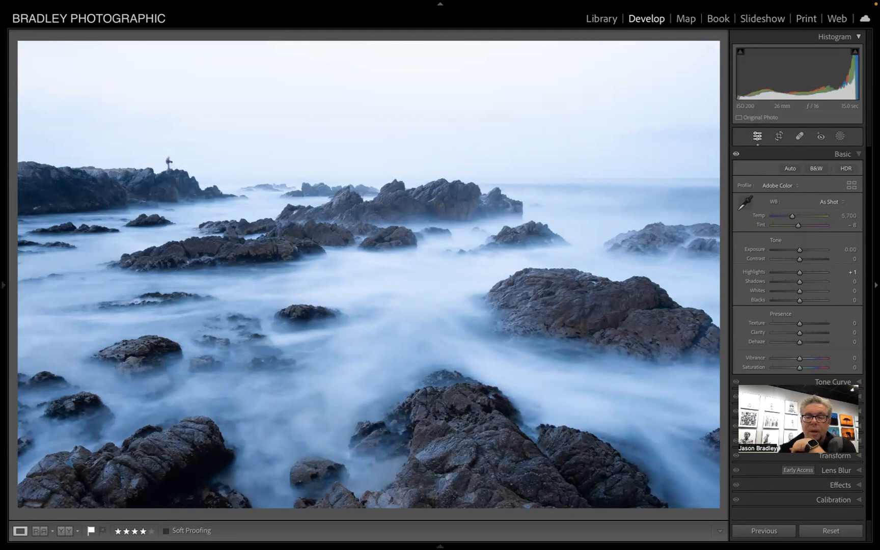
pyautogui.press('Right')
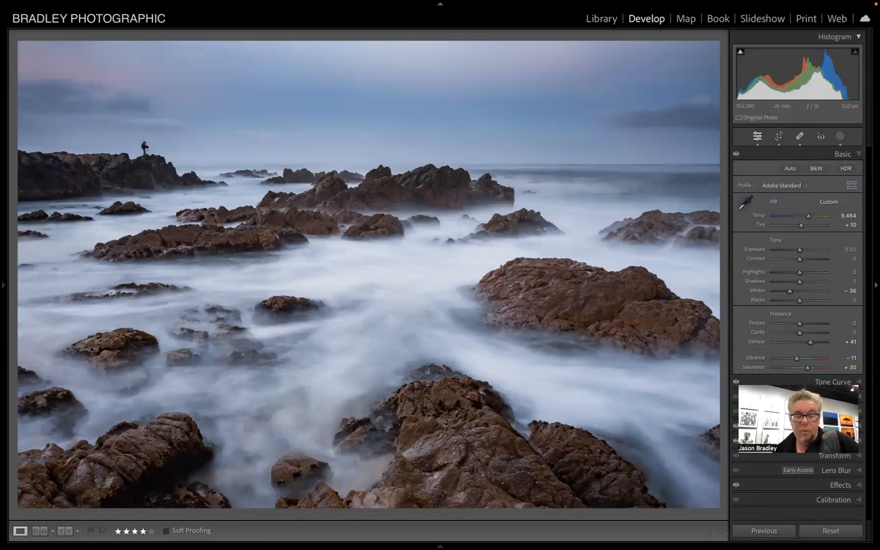
# Step: Compare the originals and edits of the salmon among bubbles and the open-mouthed salmon close-up, including their Basic adjustments
pyautogui.press('Right')
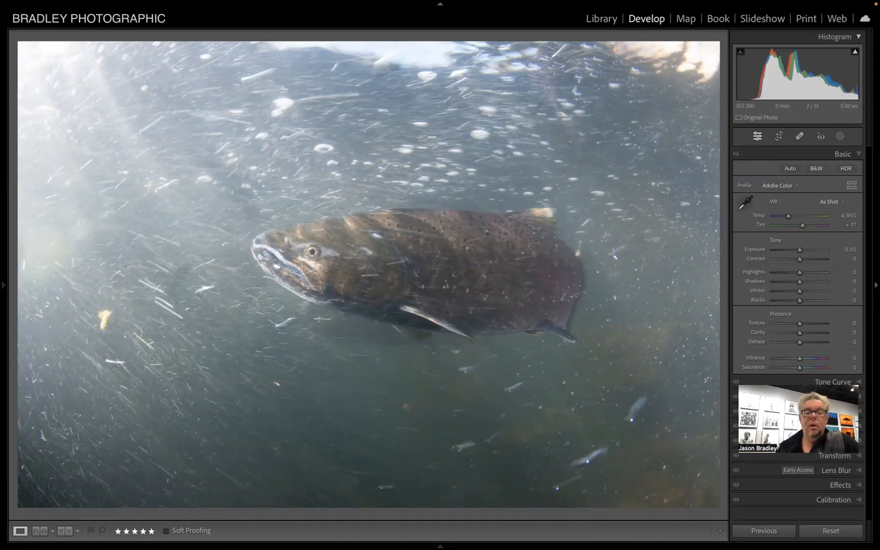
pyautogui.press('Right')
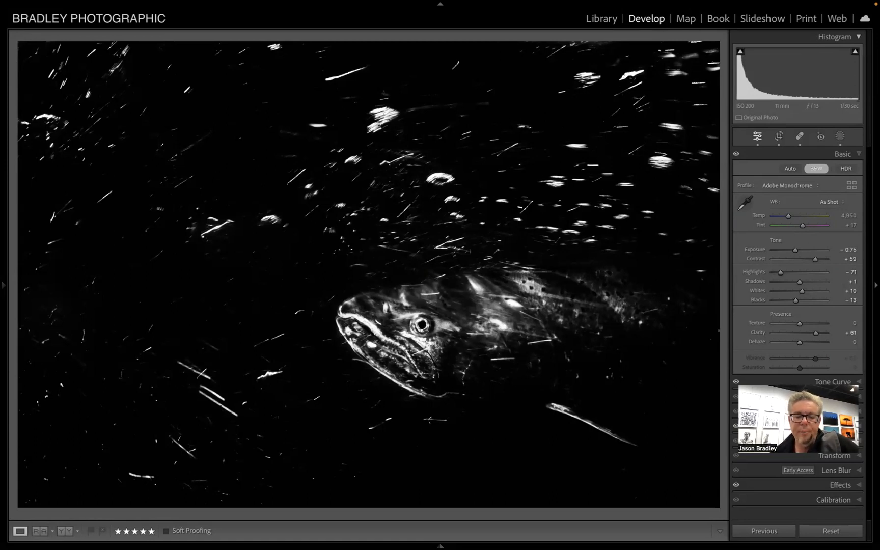
pyautogui.press('Right')
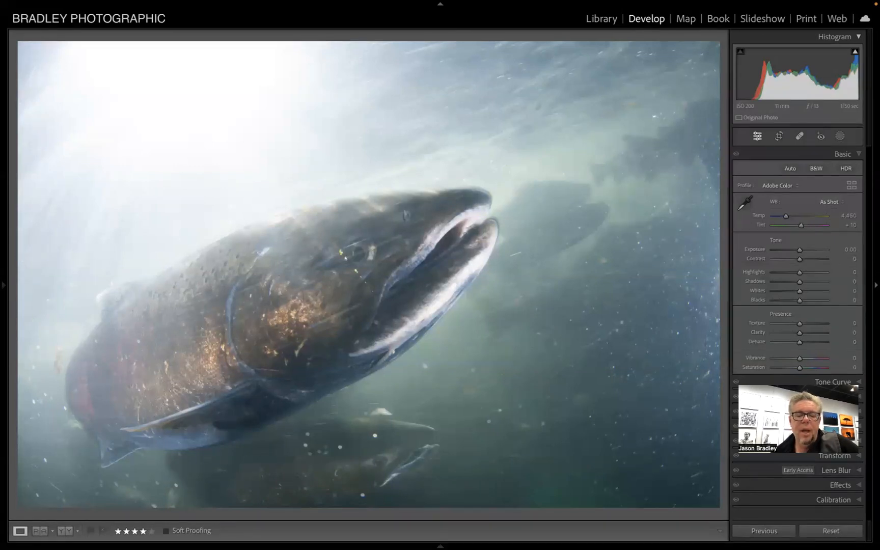
pyautogui.press('Right')
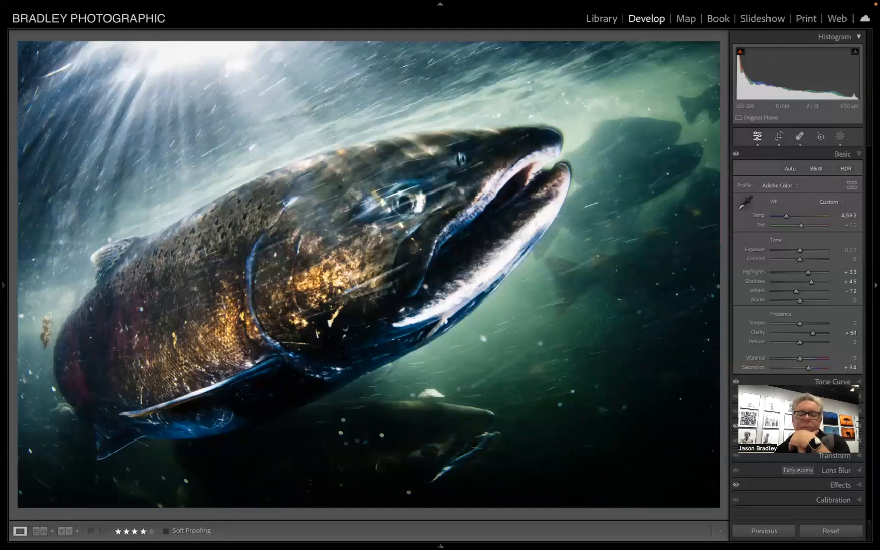
# Step: Compare the original and edited versions of the crowded salmon photo repeatedly, examining its light, contrast and Basic adjustments
pyautogui.press('Right')
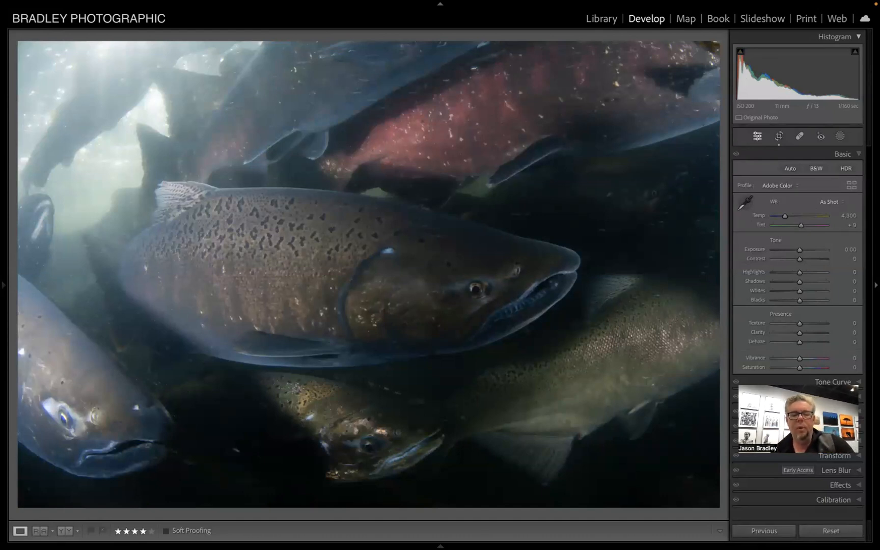
pyautogui.press('Right')
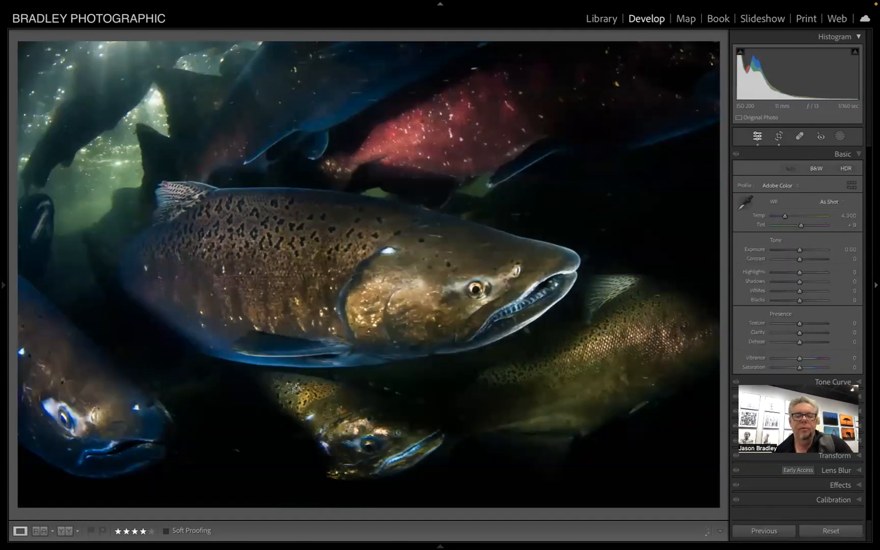
pyautogui.press('Left')
pyautogui.press('Right')
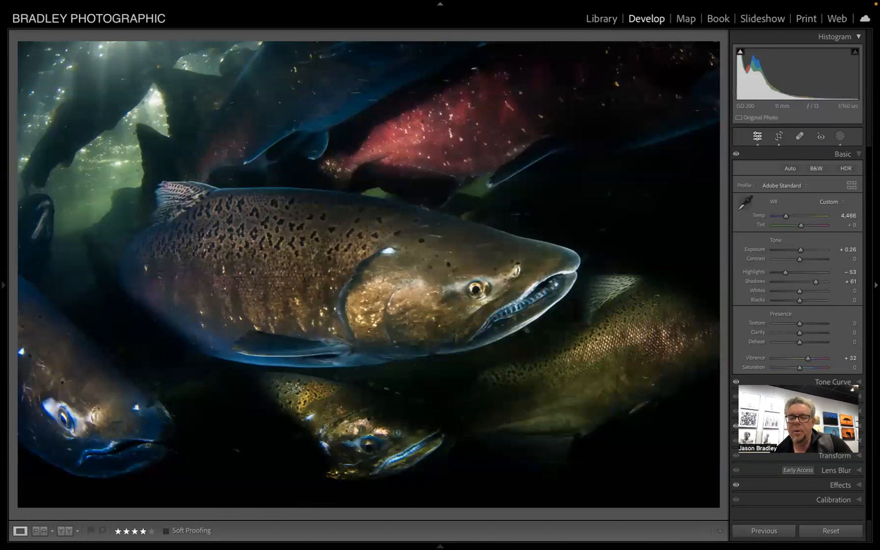
pyautogui.press('Left')
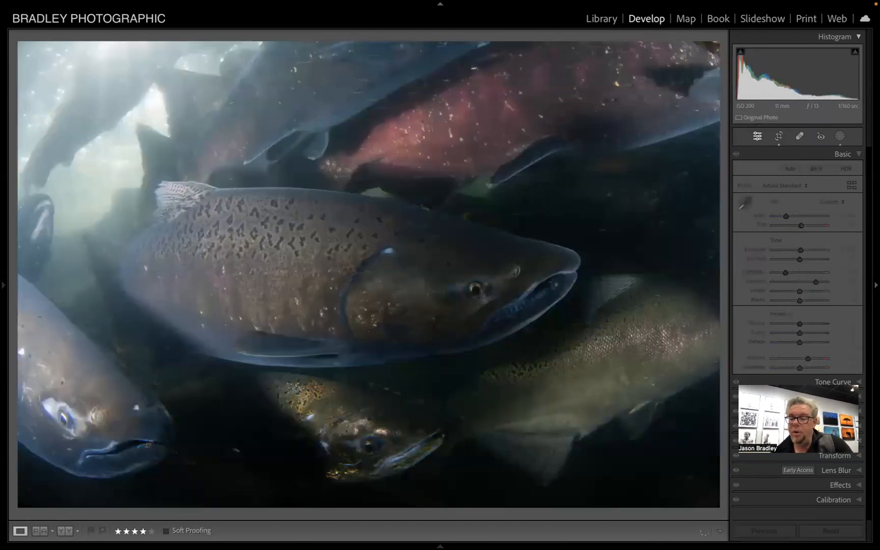
pyautogui.press('Right')
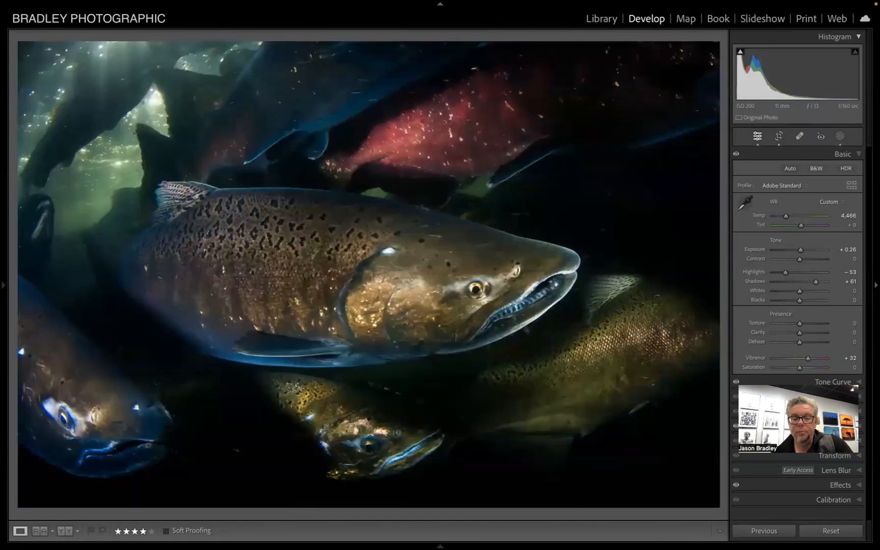
pyautogui.press('Left')
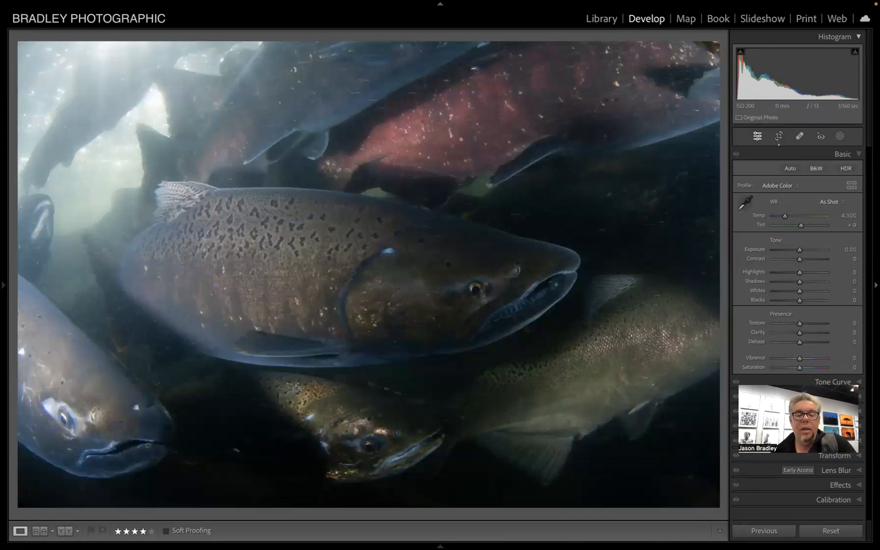
pyautogui.press('Right')
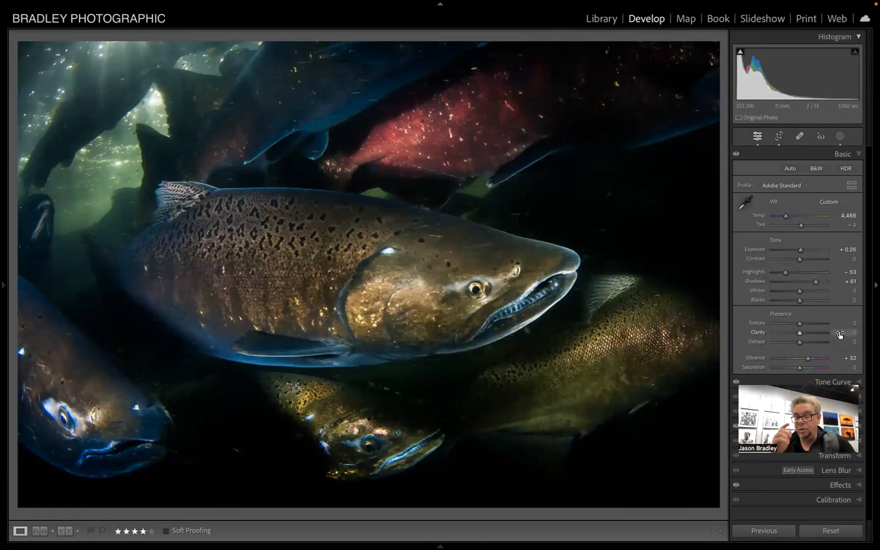
pyautogui.press('\\')
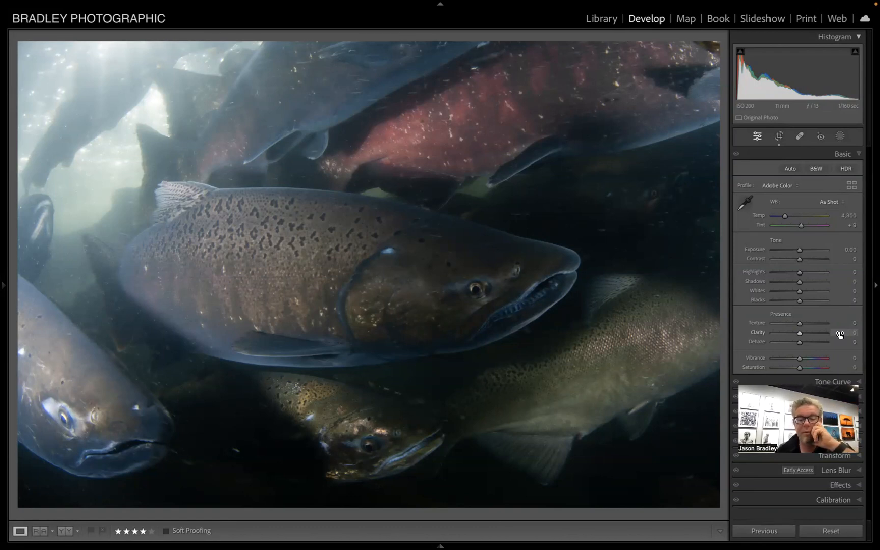
pyautogui.press('Right')
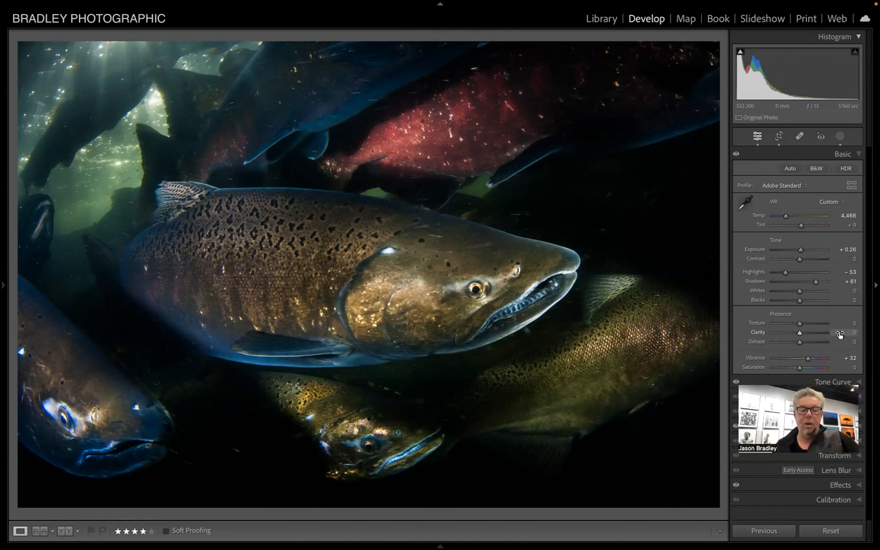
pyautogui.hotkey('ctrl', 'shift', 'r')
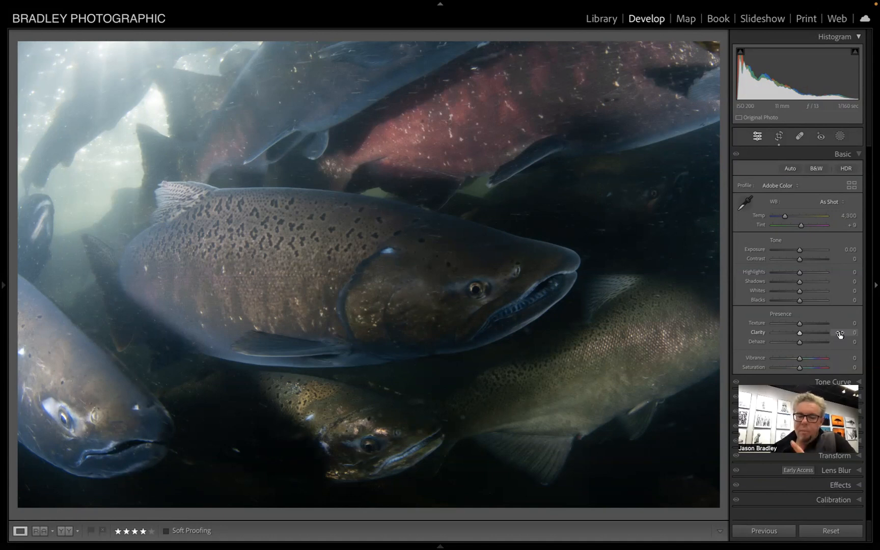
pyautogui.hotkey('ctrl', 'shift', 'v')
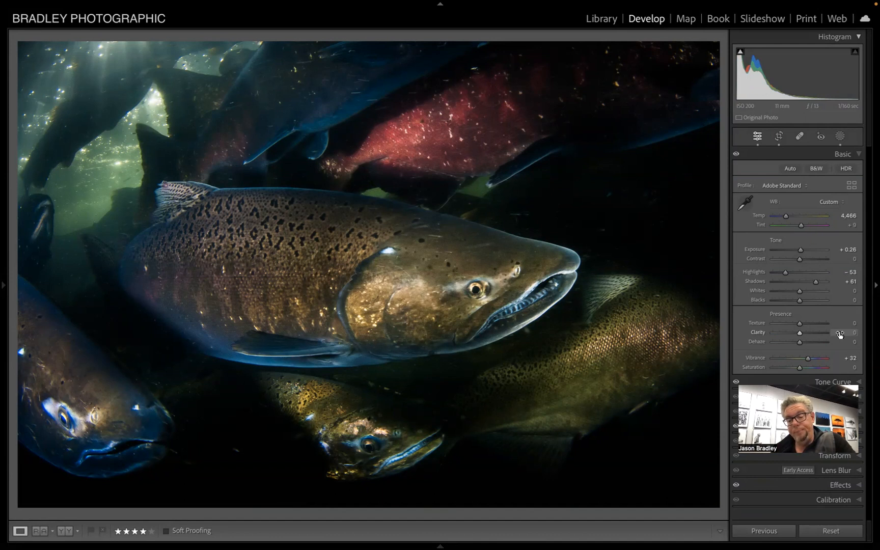
# Step: Compare the star-trail rock arch's original with its edit, and display the masks applied to the edited version
pyautogui.press('Right')
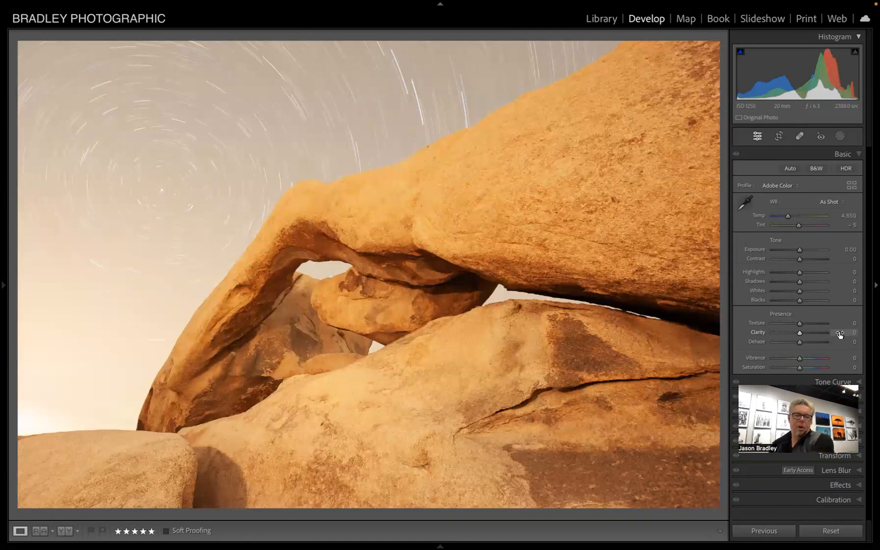
pyautogui.hotkey('ctrl', 'alt', 'v')
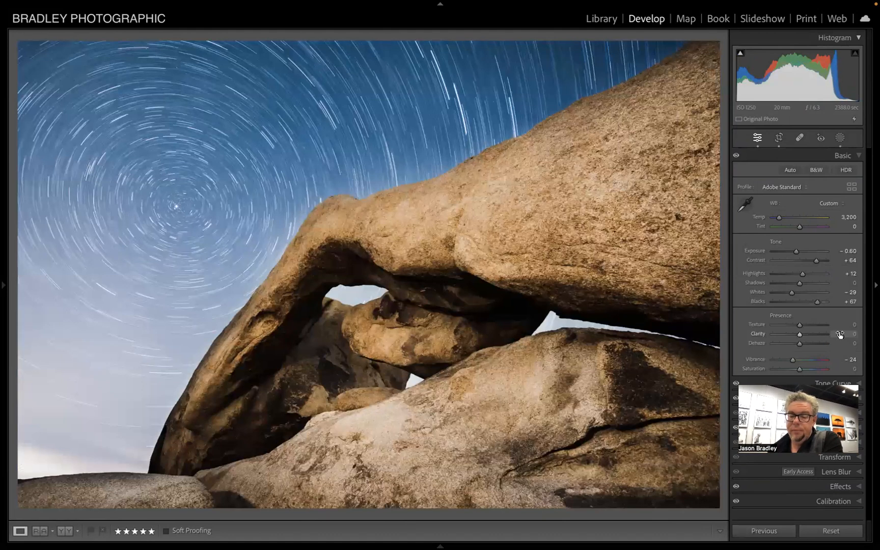
pyautogui.moveTo(759, 547)
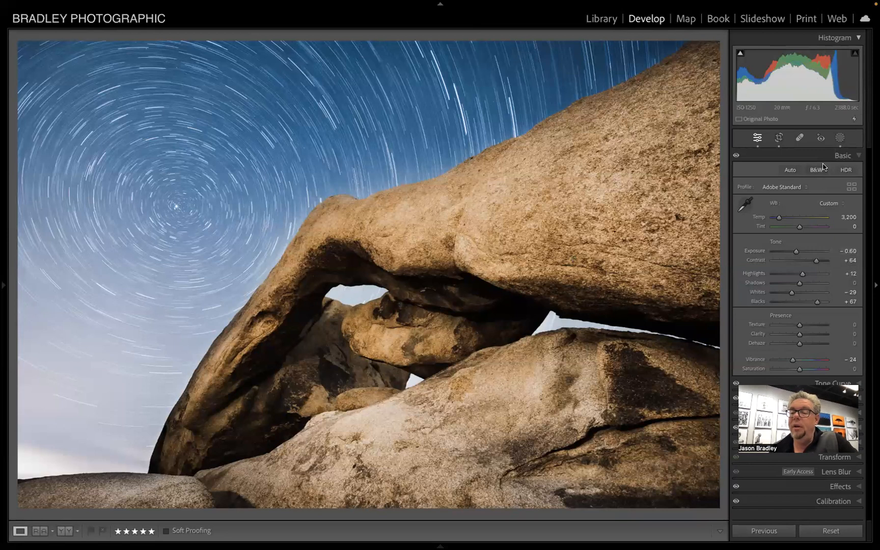
pyautogui.click(839, 139)
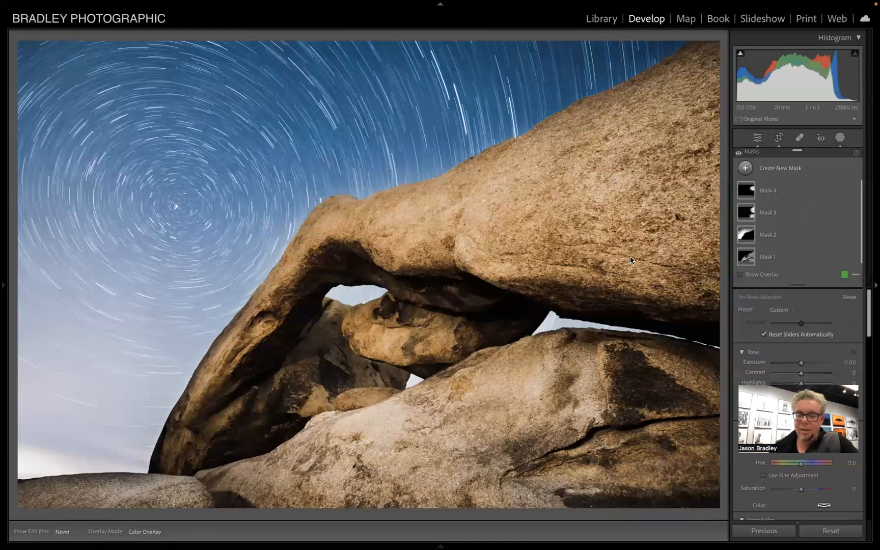
# Step: Return to the edited crowded salmon photo and display its list of masks
pyautogui.press('Right')
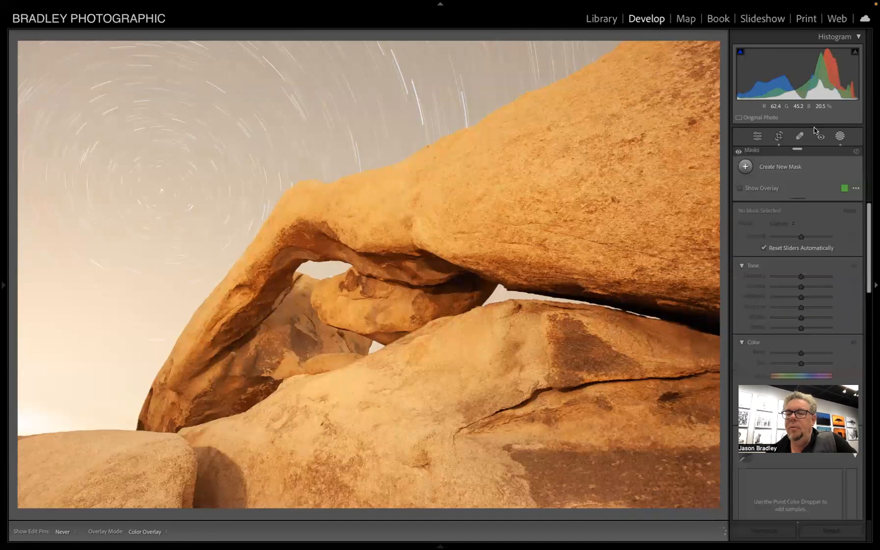
pyautogui.click(840, 136)
pyautogui.press('Right')
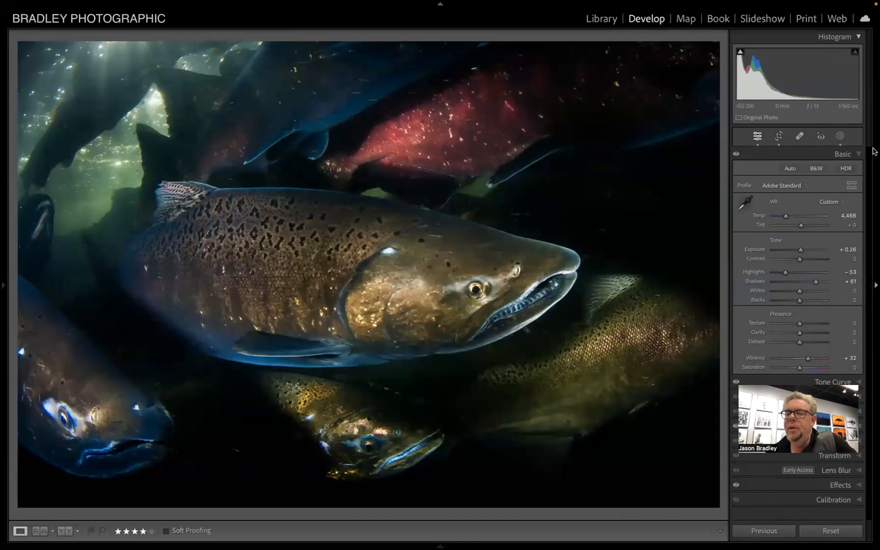
pyautogui.click(840, 136)
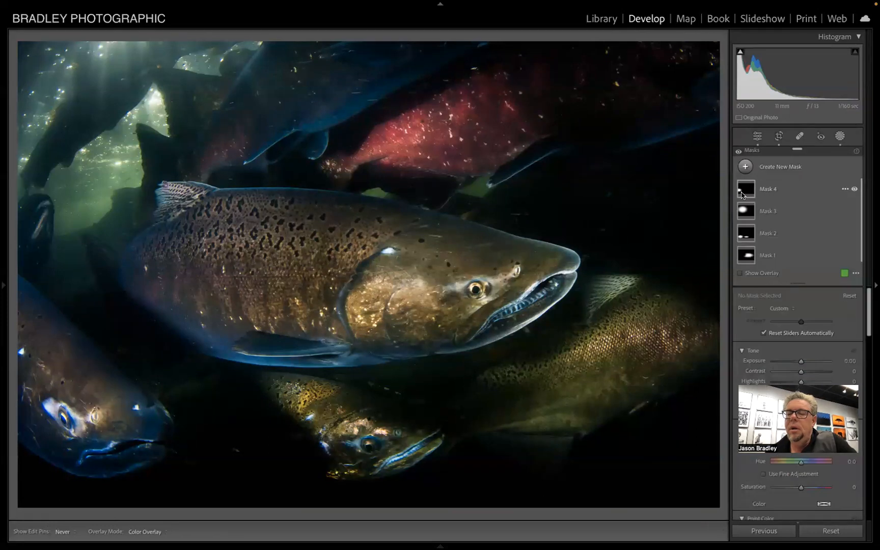
# Step: Inspect the areas covered by Masks 4, 3, 2 and 1 on the edited crowded salmon photo
pyautogui.click(744, 193)
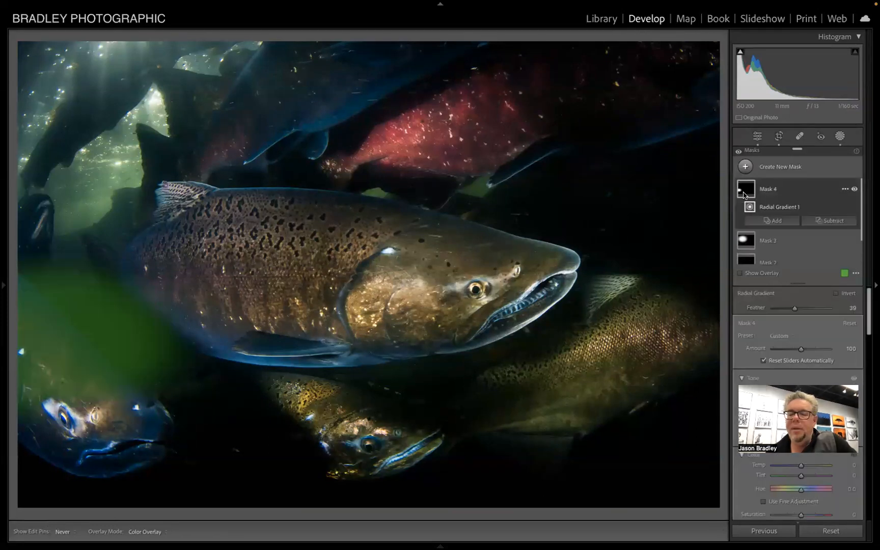
pyautogui.click(746, 244)
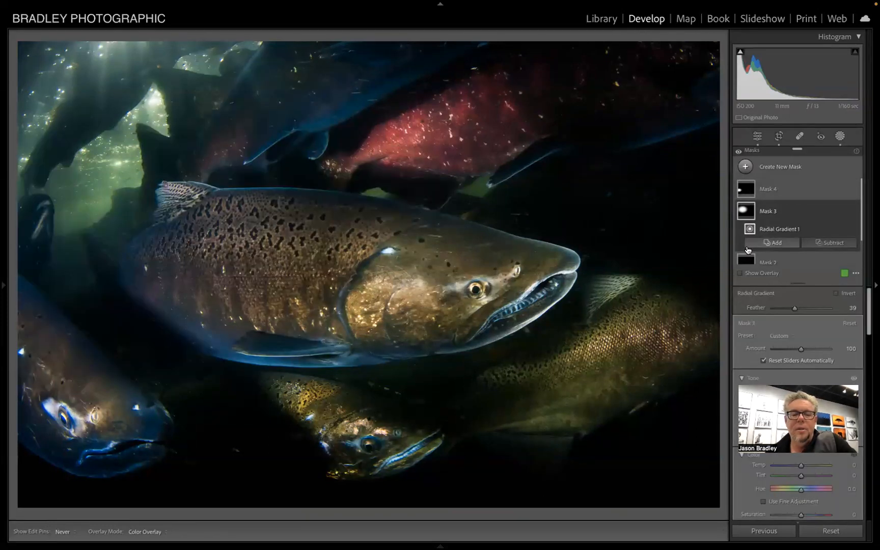
pyautogui.moveTo(747, 214)
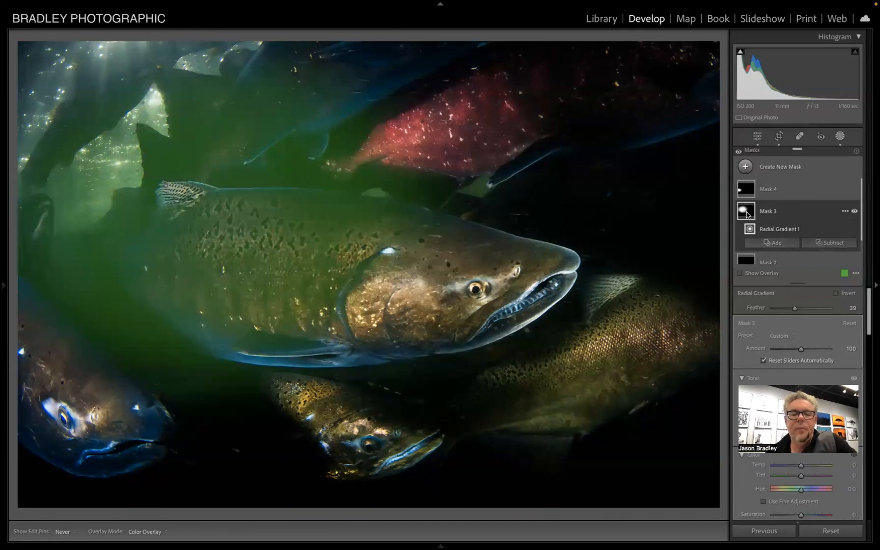
pyautogui.scroll(-1, 746, 214)
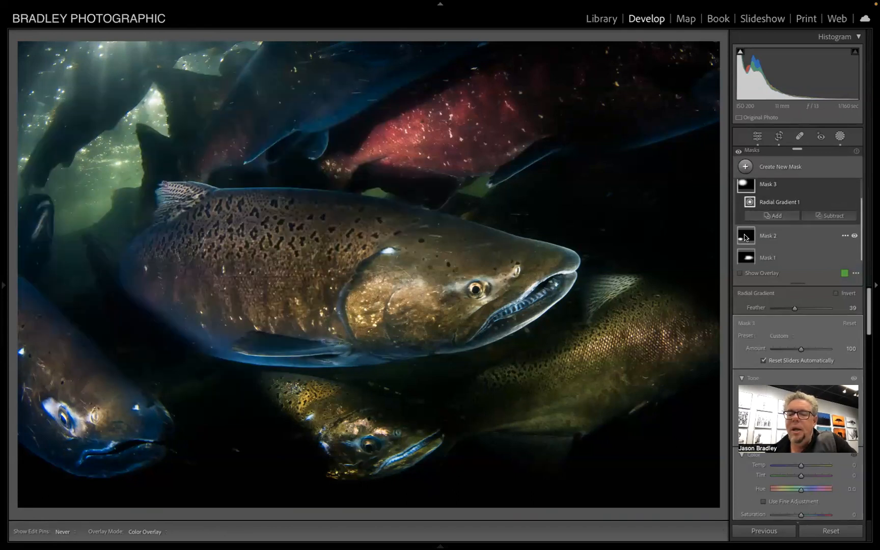
pyautogui.moveTo(745, 237)
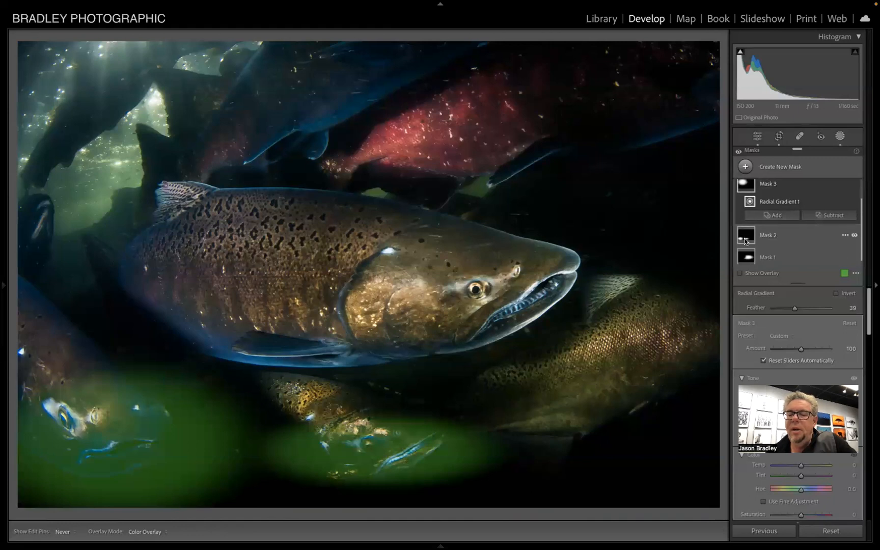
pyautogui.moveTo(746, 256)
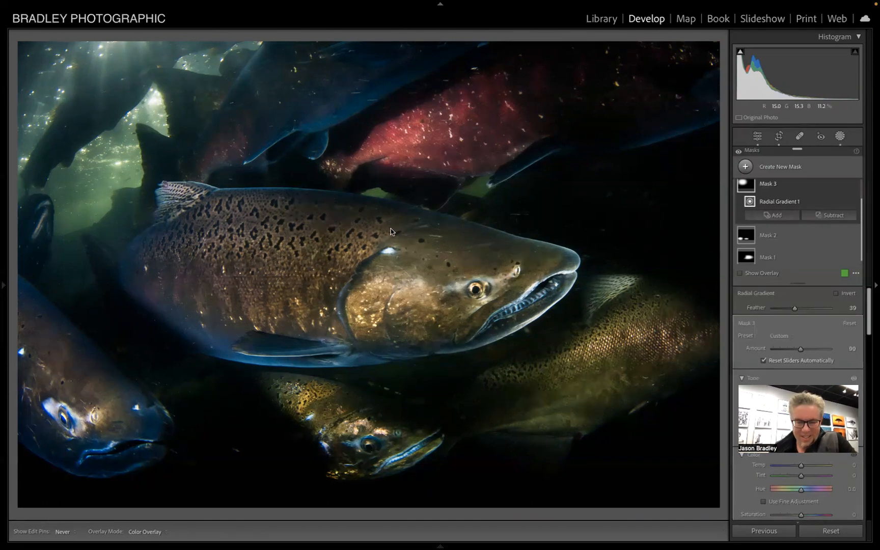
# Step: Show the filmstrip and open the original version of the crowded salmon photo
pyautogui.press('-')
pyautogui.moveTo(442, 547)
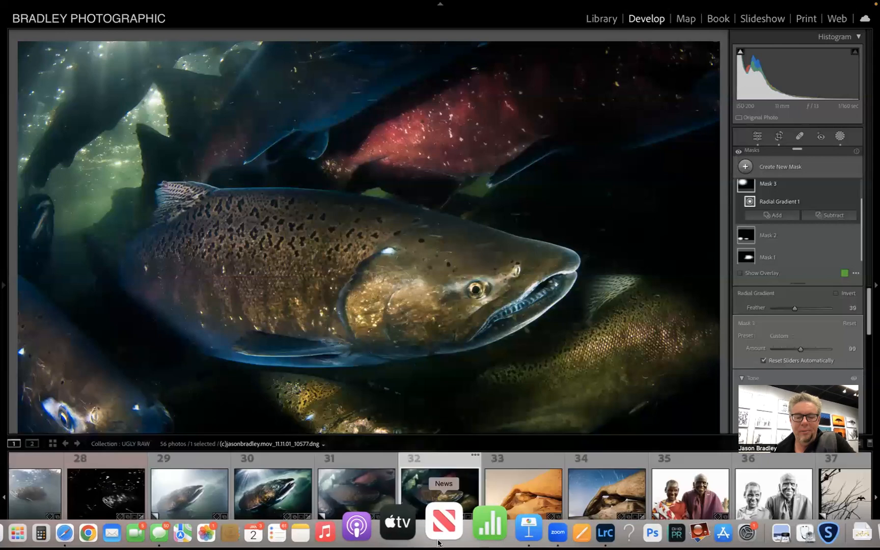
pyautogui.click(344, 493)
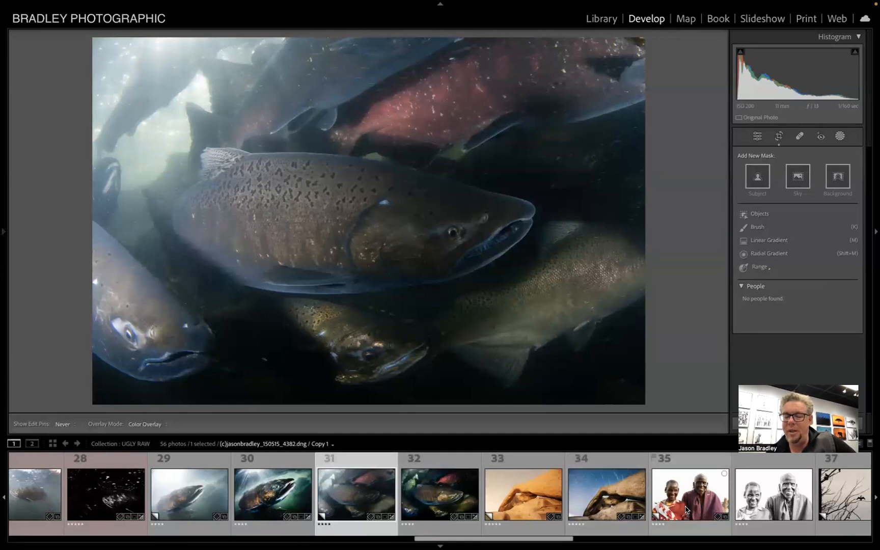
# Step: Compare the original colour portrait of the two smiling people with its black-and-white edit, and view the bird silhouette on bare branches
pyautogui.click(704, 519)
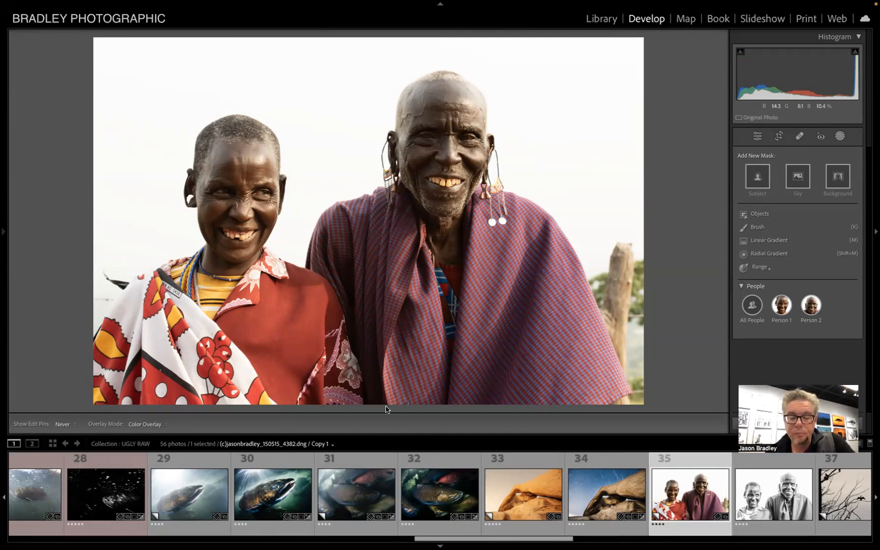
pyautogui.click(440, 544)
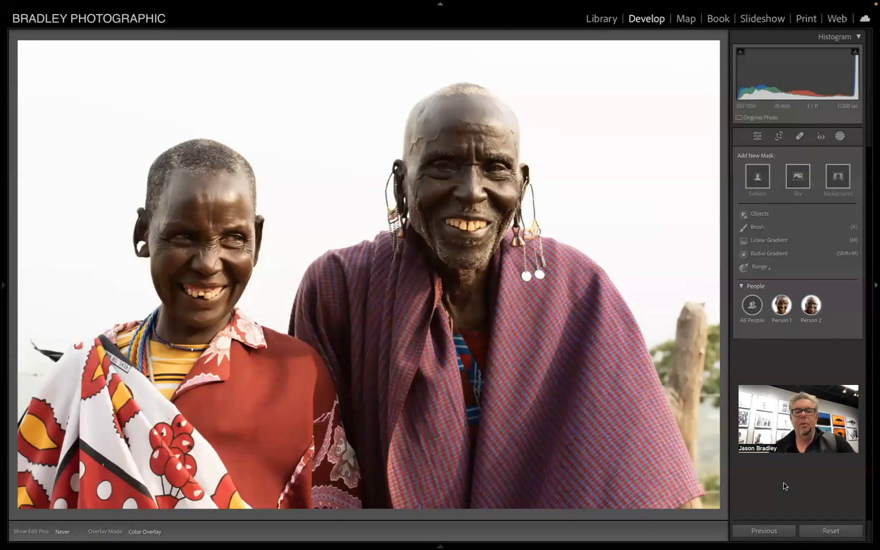
pyautogui.press('Right')
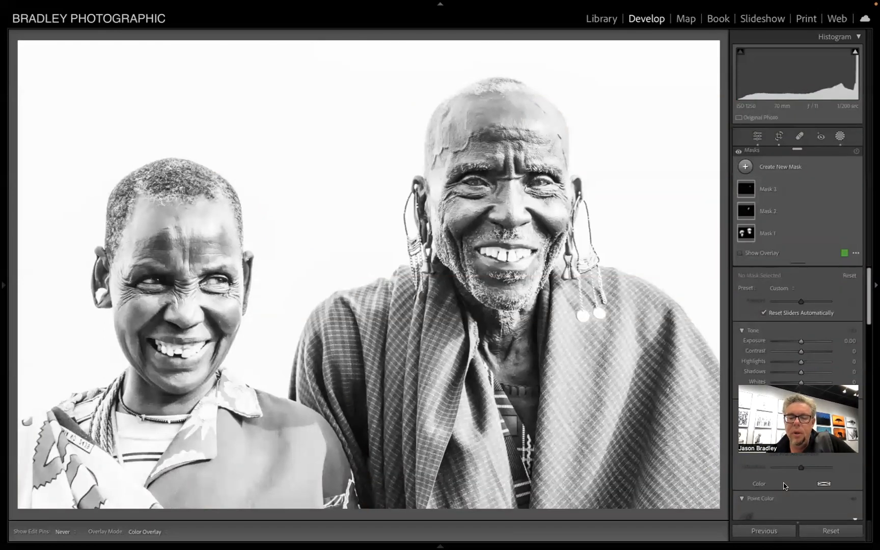
pyautogui.press('Right')
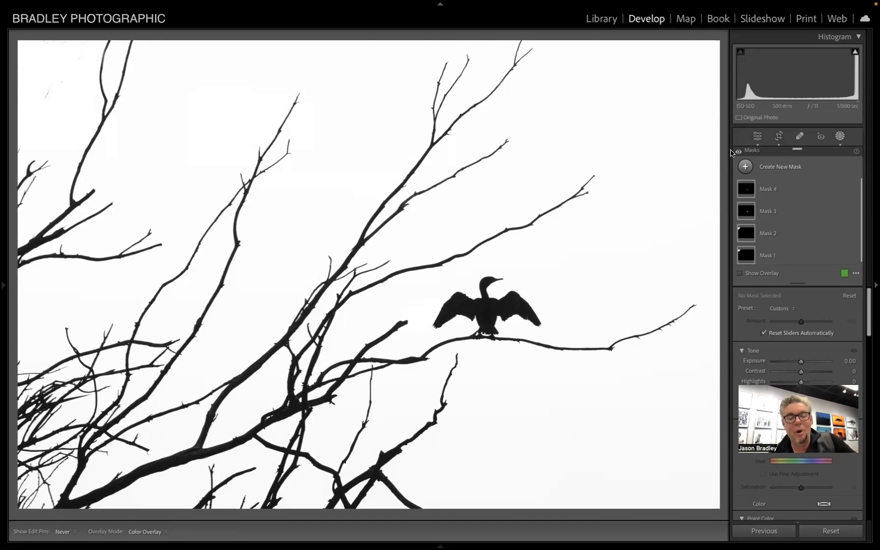
pyautogui.moveTo(431, 11)
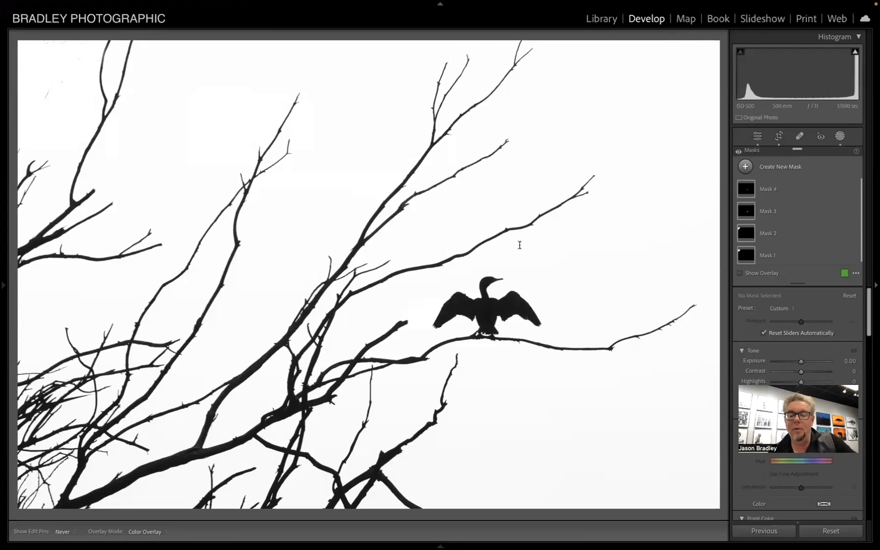